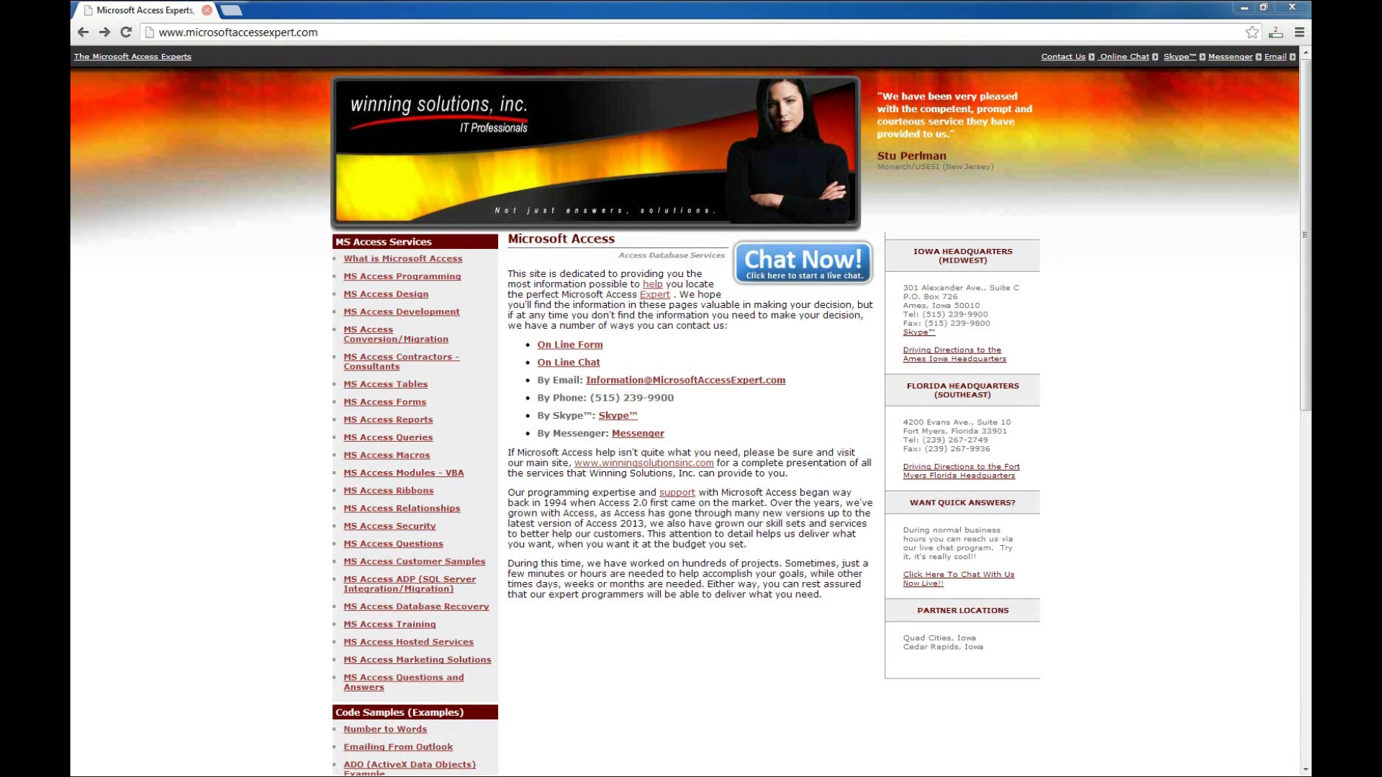
Open the 'Access Time Hour Tracking Database' product page from the home page's Database Templates list.
scroll(691, 410, "down", 8)
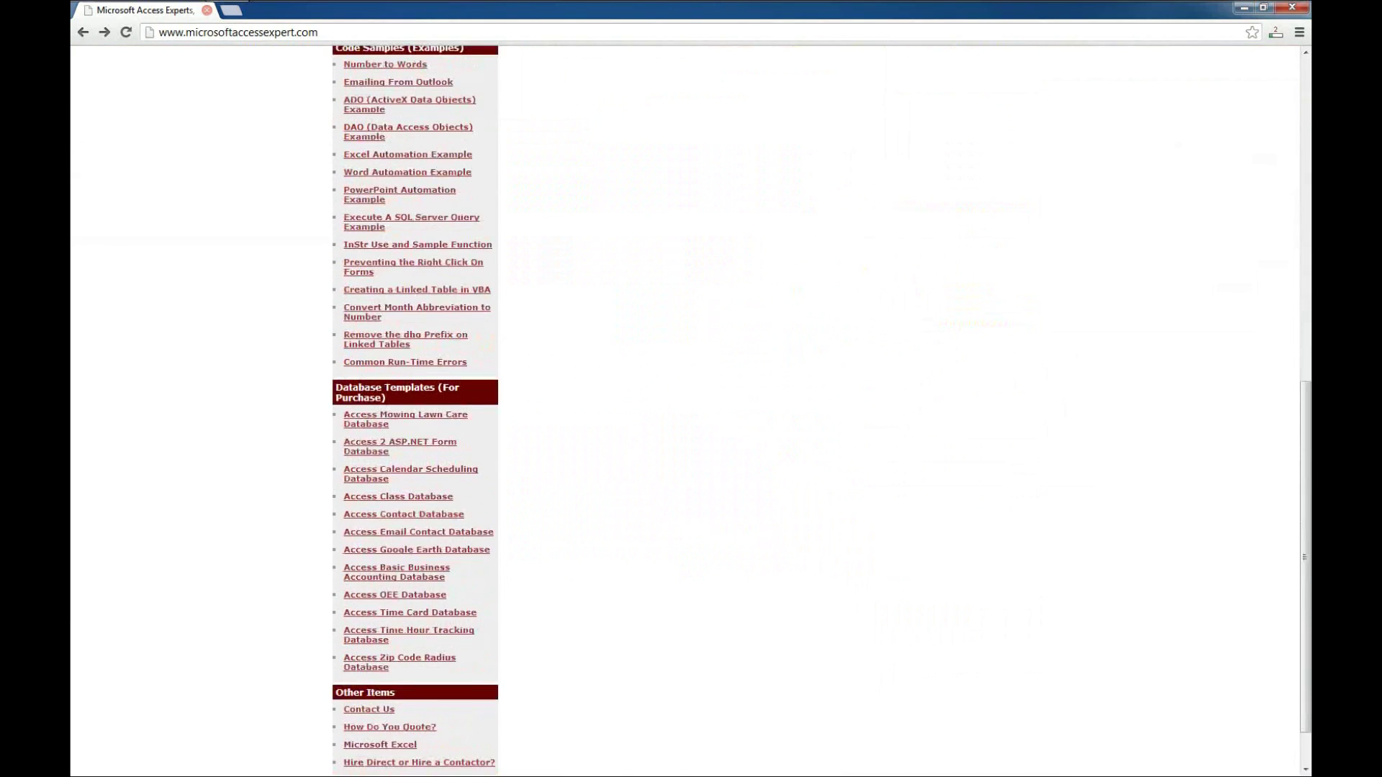
scroll(691, 411, "down", 1)
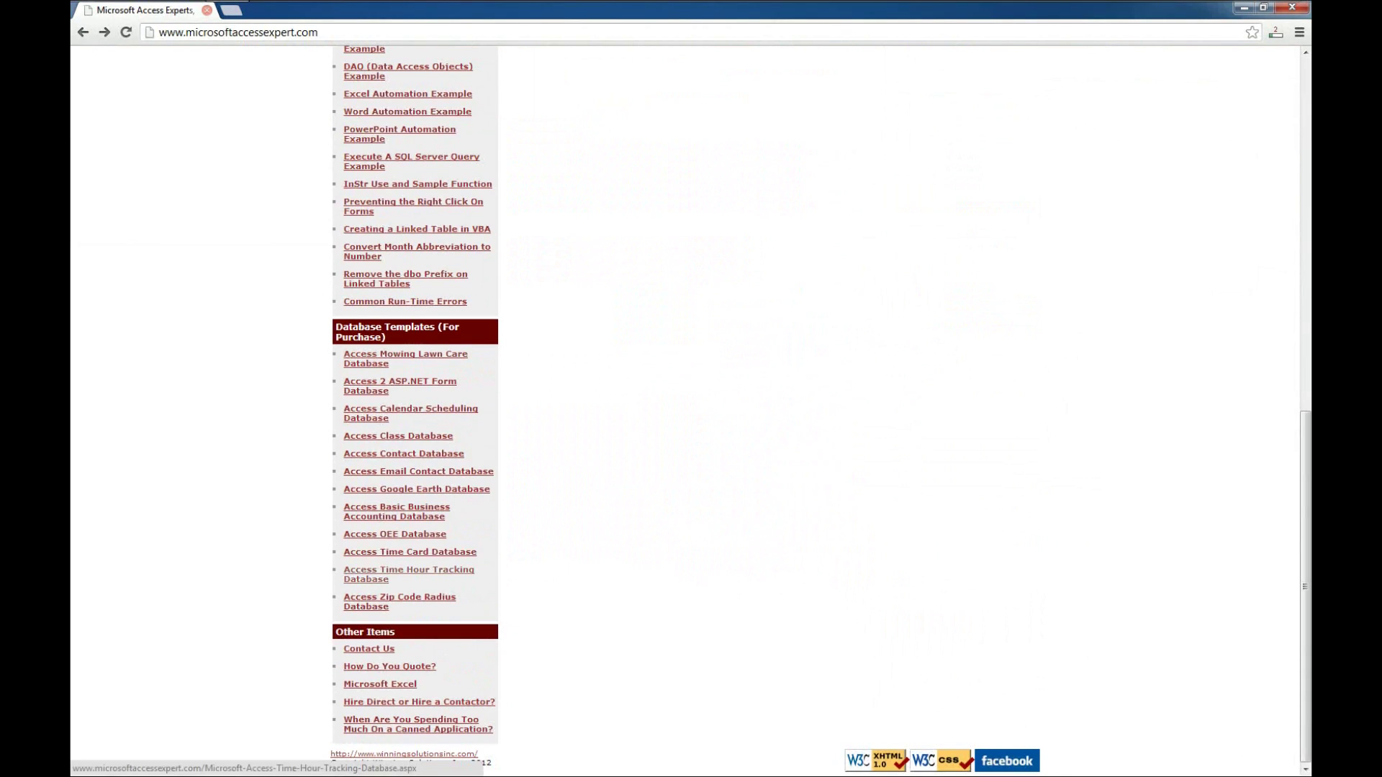
left_click(408, 574)
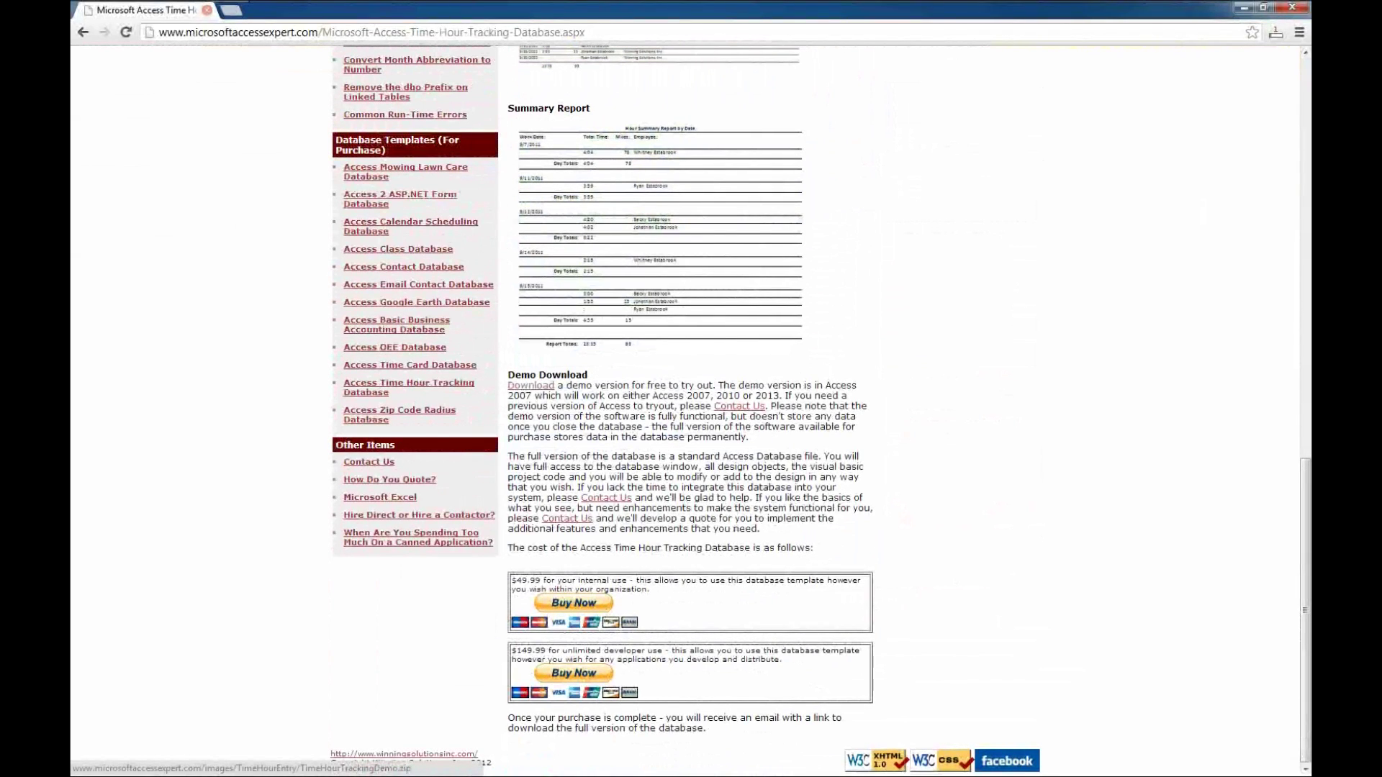
Save the TimeHourTrackingDemo zip to the Desktop, then close Chrome.
right_click(535, 388)
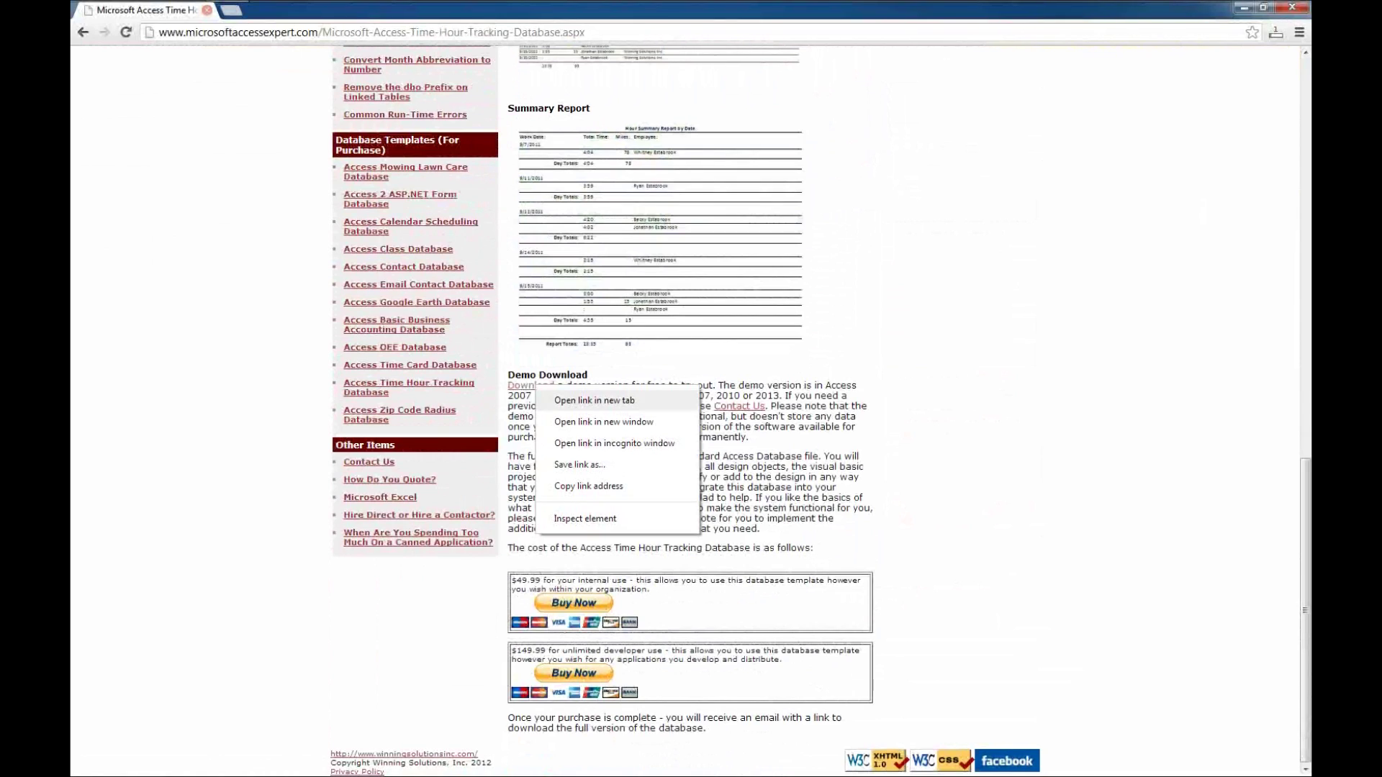
left_click(578, 464)
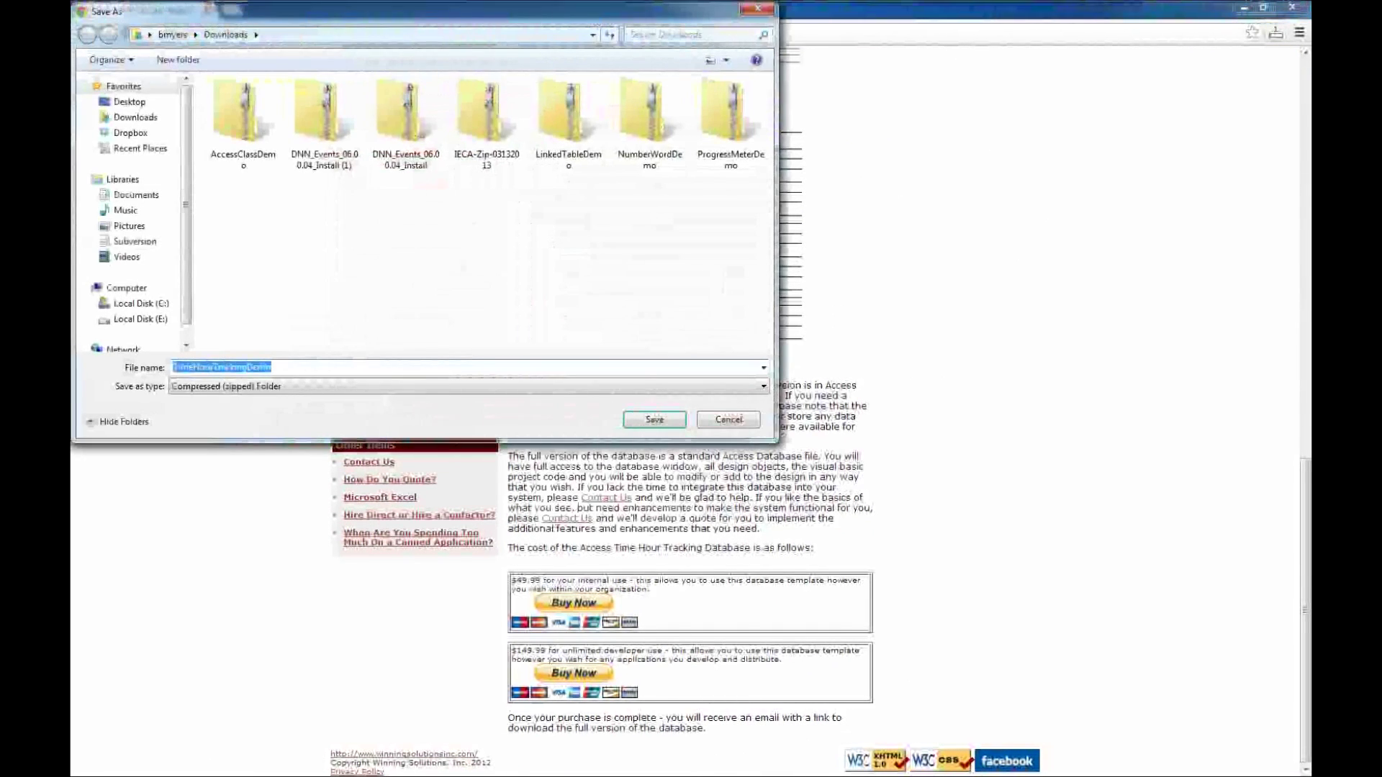
left_click(130, 101)
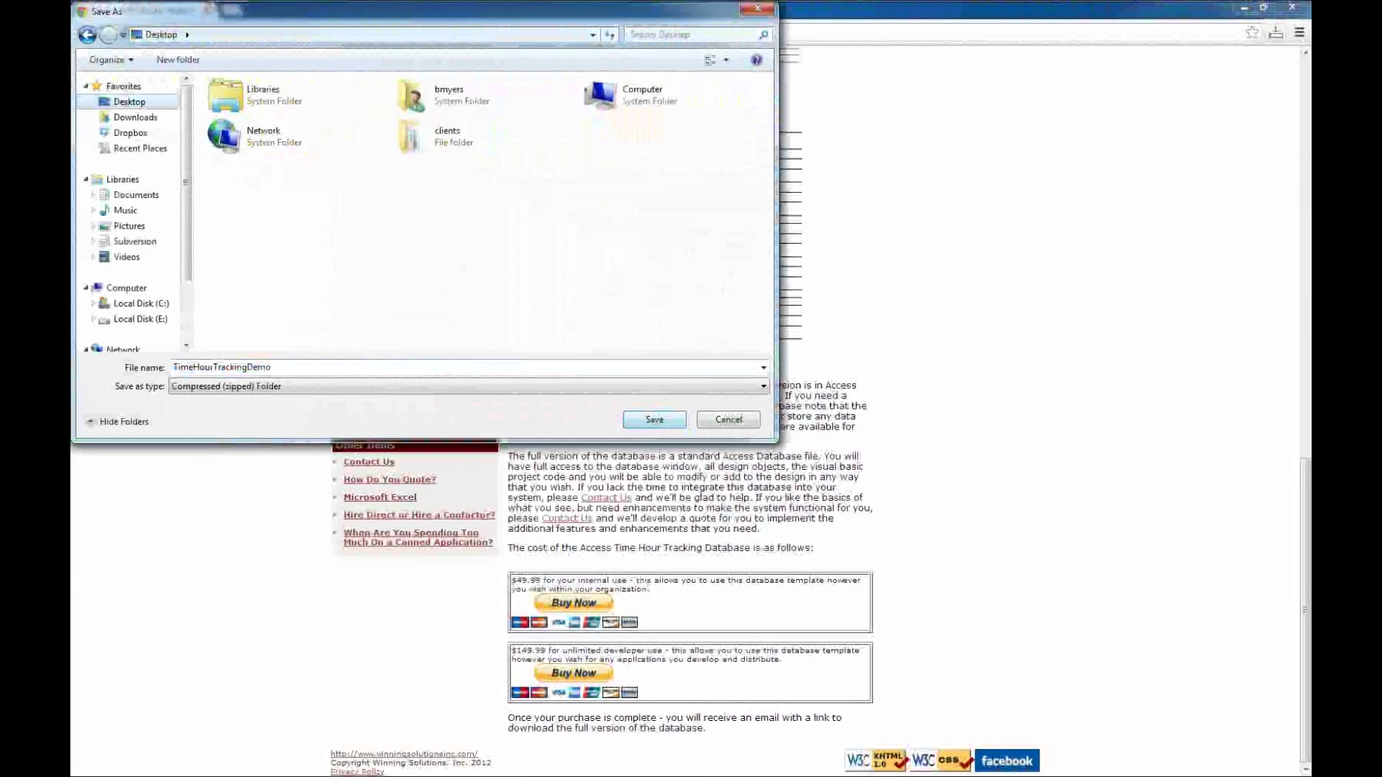
key("Return")
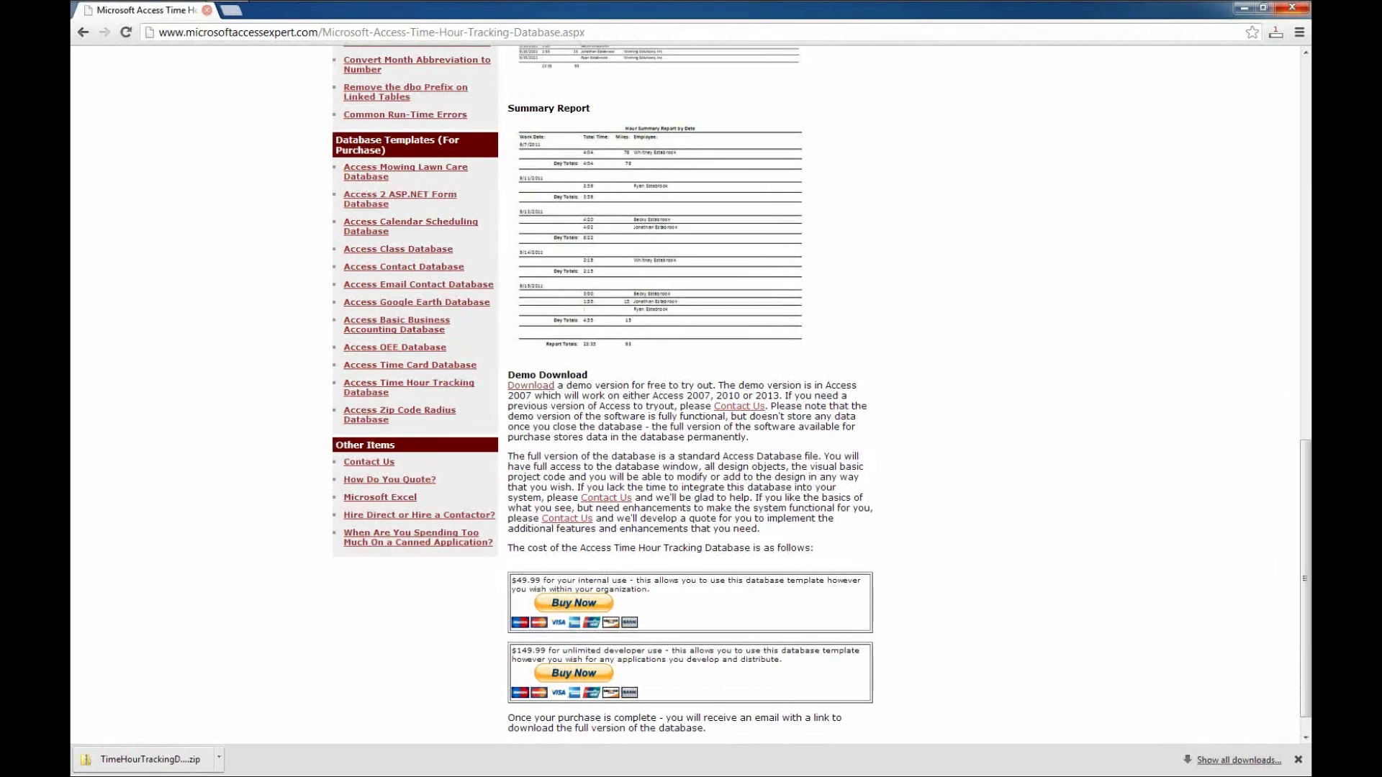
left_click(1292, 8)
Extract the TimeHourTrackingDemo zip on the desktop and launch TimeHourTrackingDemo.accde from it.
left_click(94, 184)
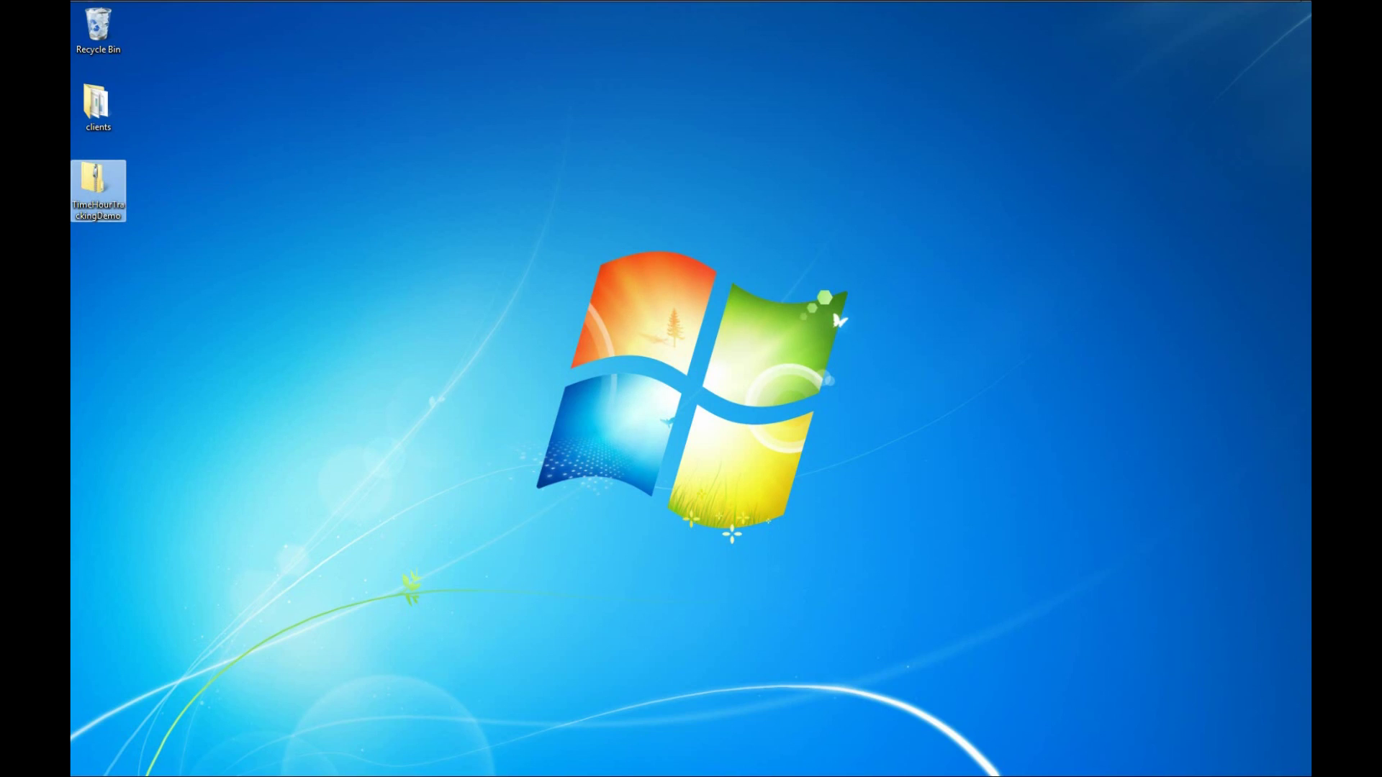
right_click(83, 173)
left_click(108, 206)
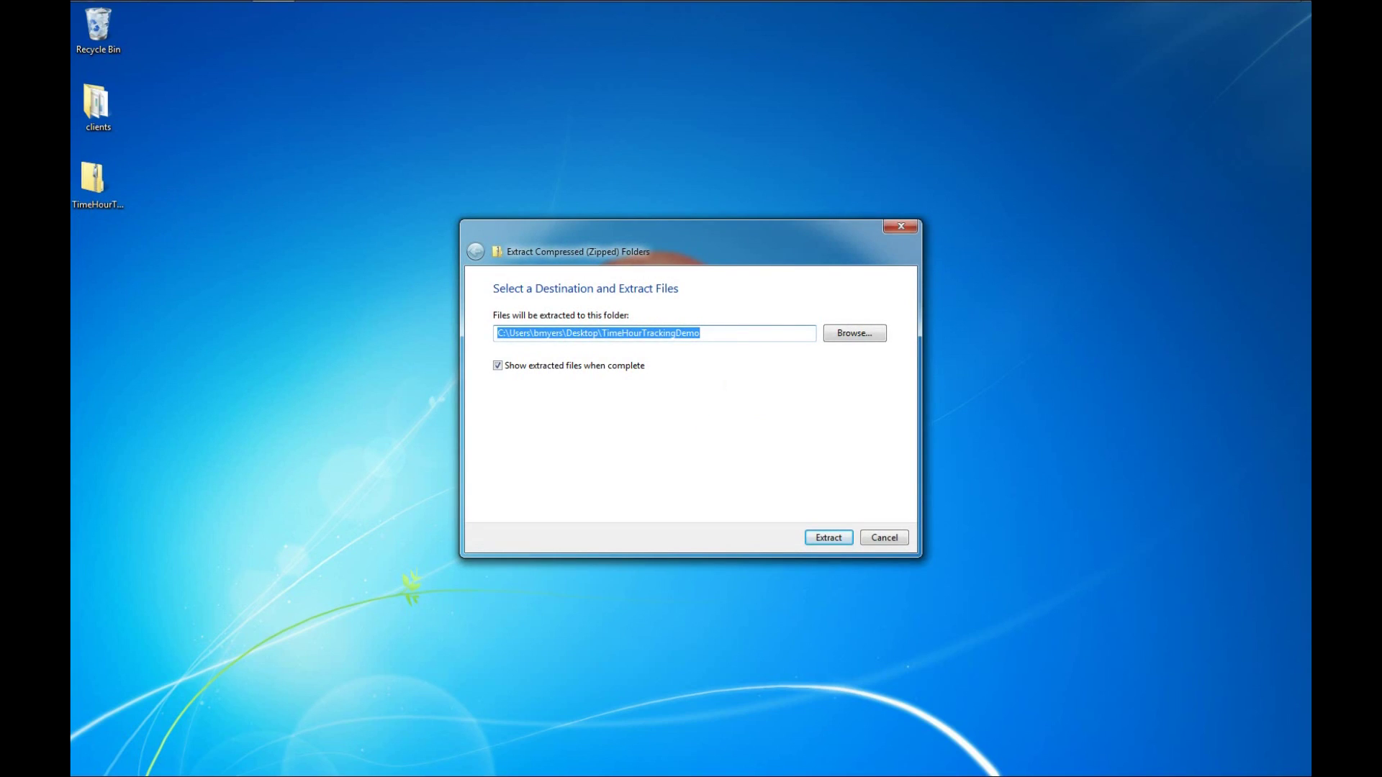
key("Return")
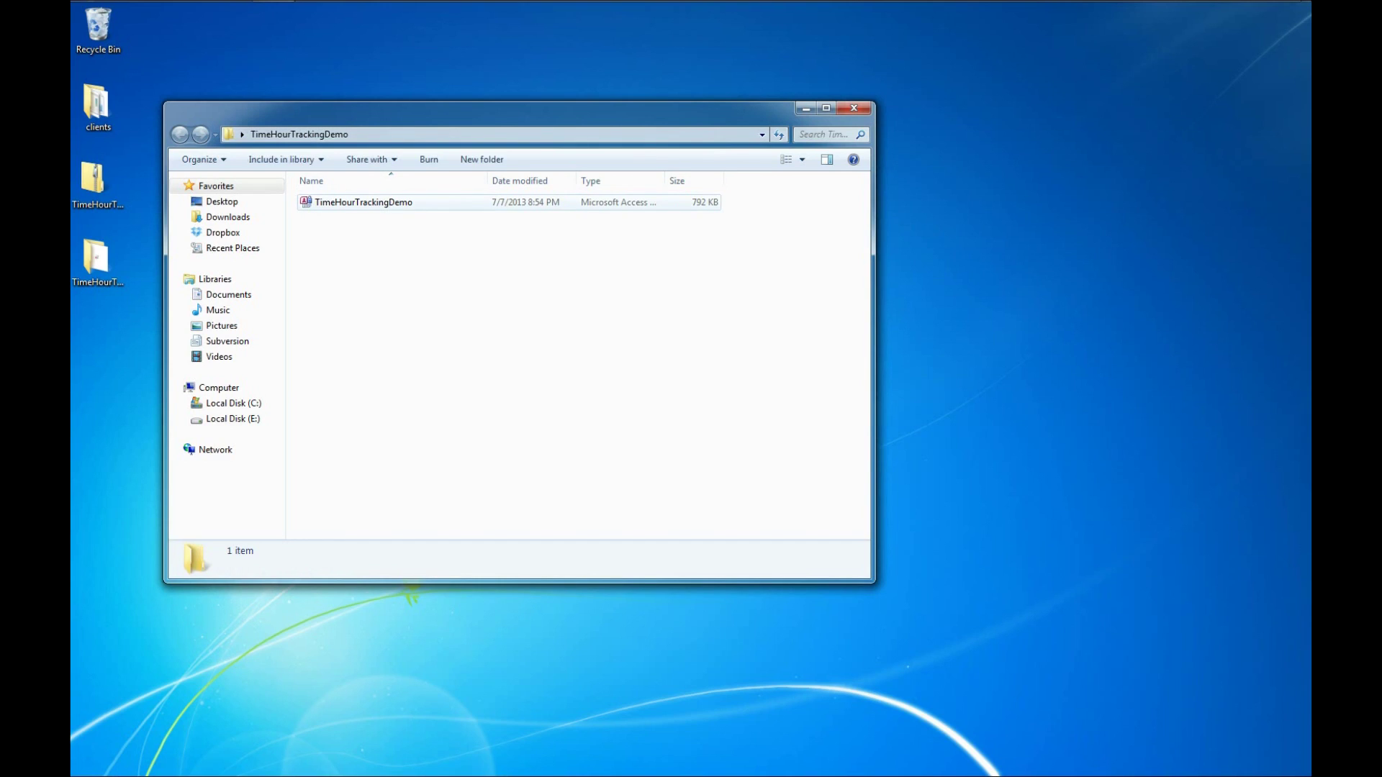
left_click(364, 202)
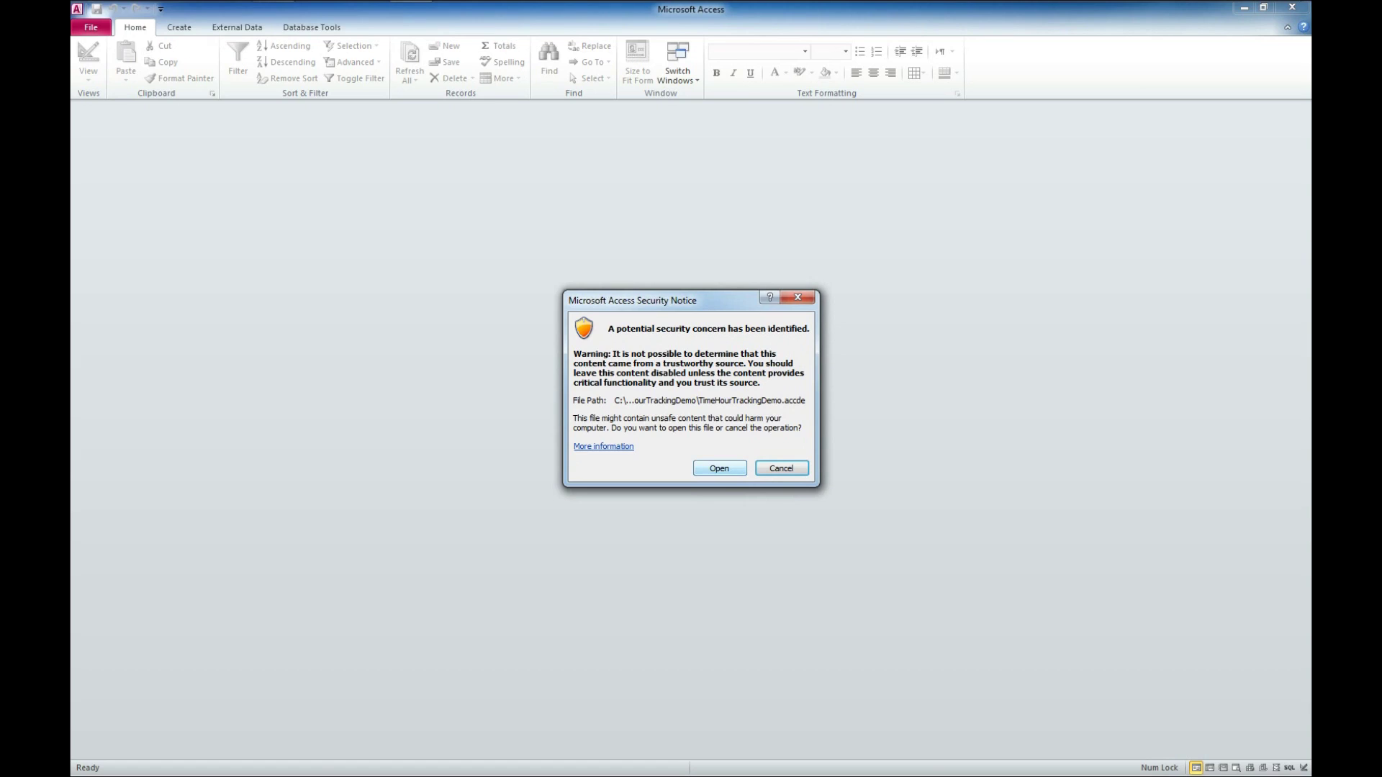
Accept the Access security notice so the demo database opens.
key("Return")
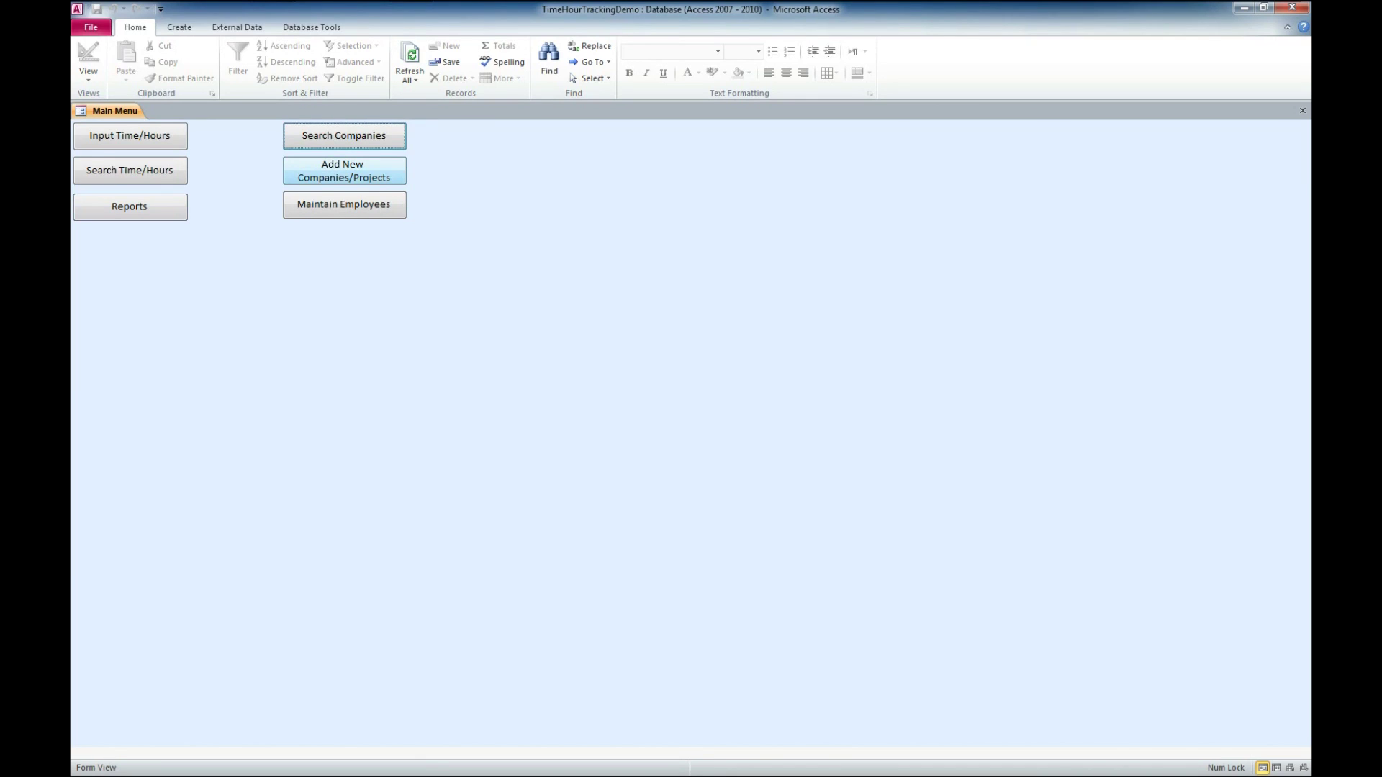
Add company 'Winning Solutions, Inc.' with project 'Demo' and notes 'Demo of a access database template', then save.
left_click(344, 171)
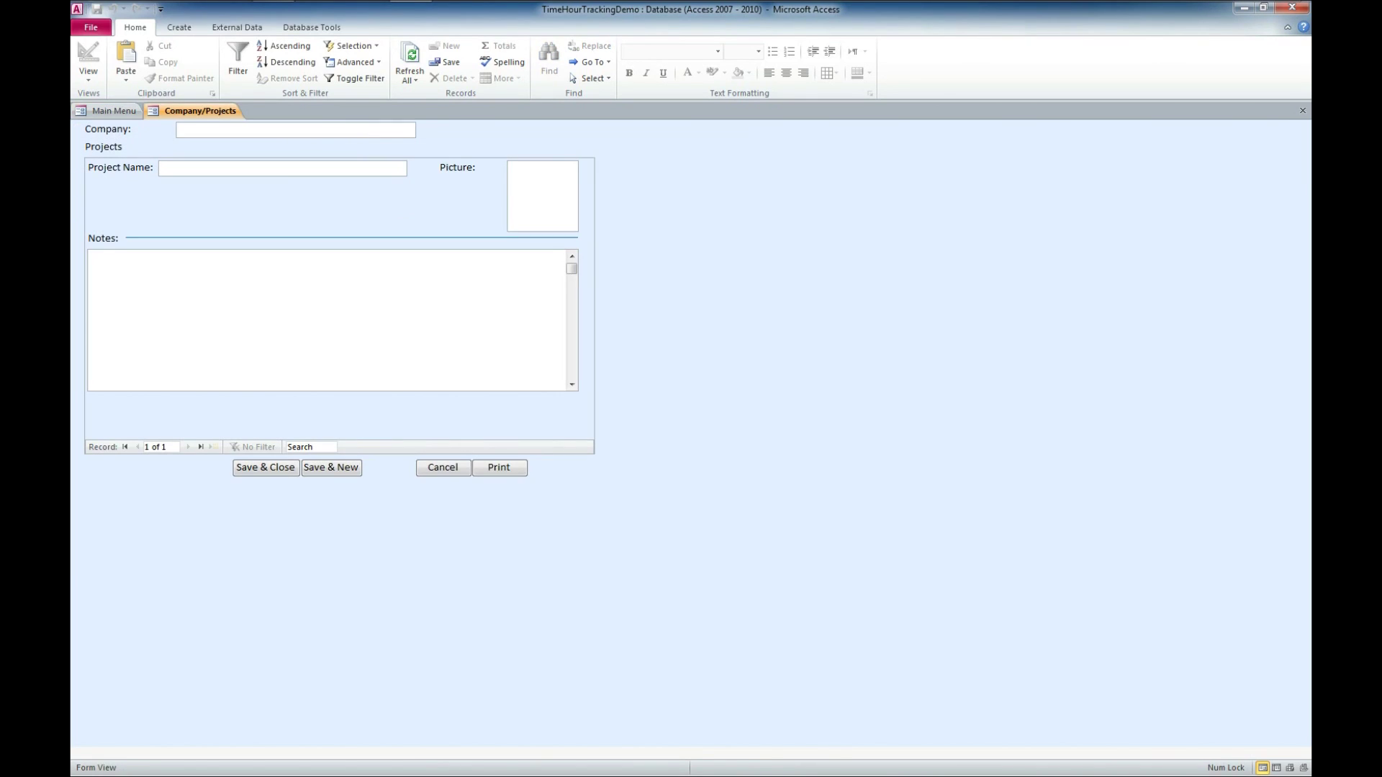
type("Winni")
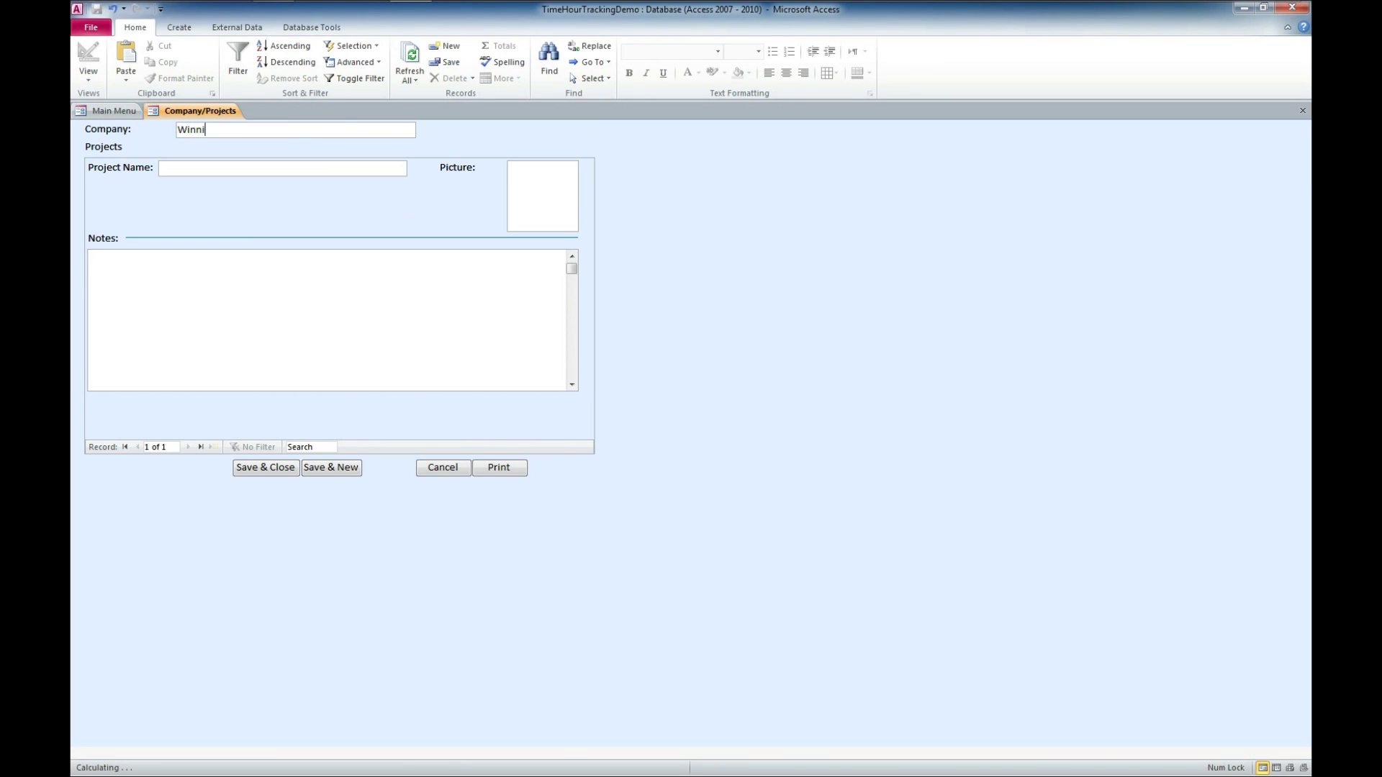
type("ng Solutions, Inc.")
left_click(266, 467)
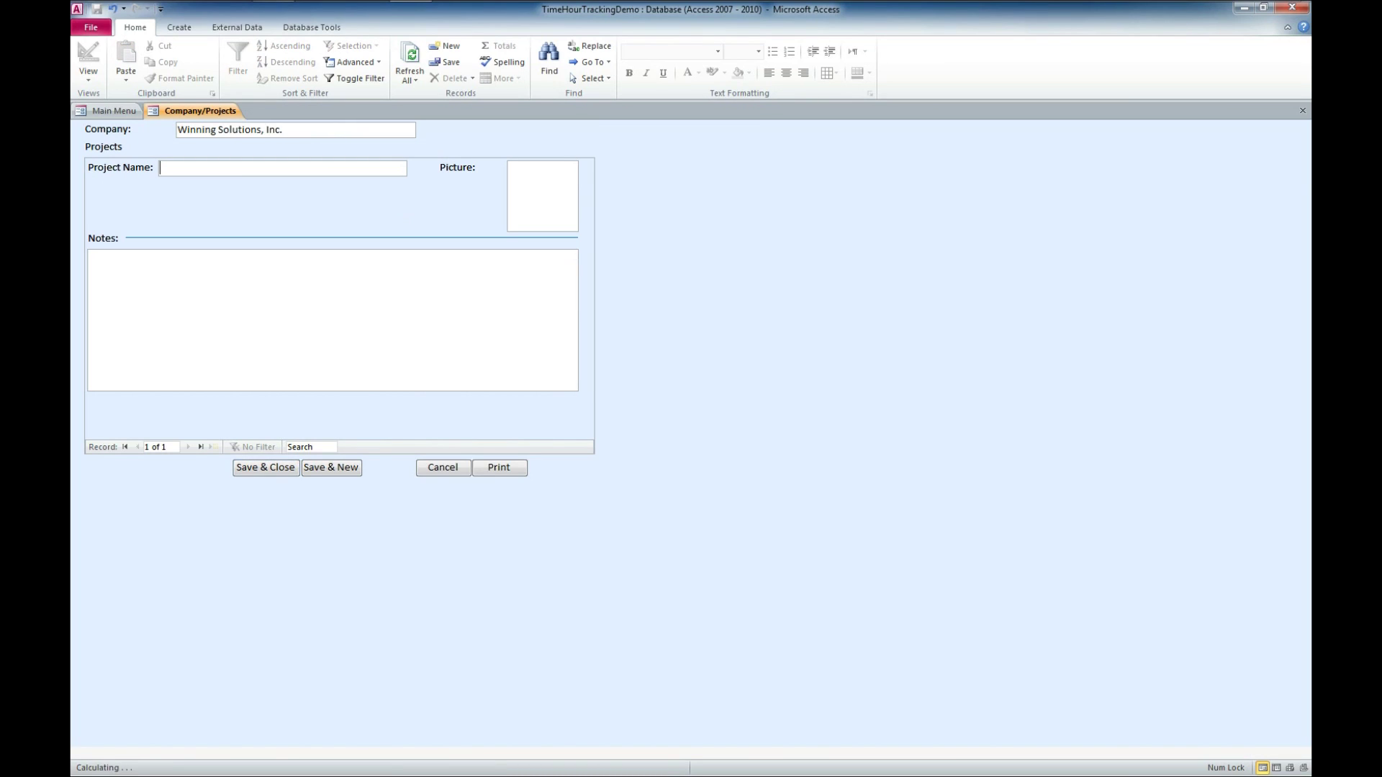
type("Demo")
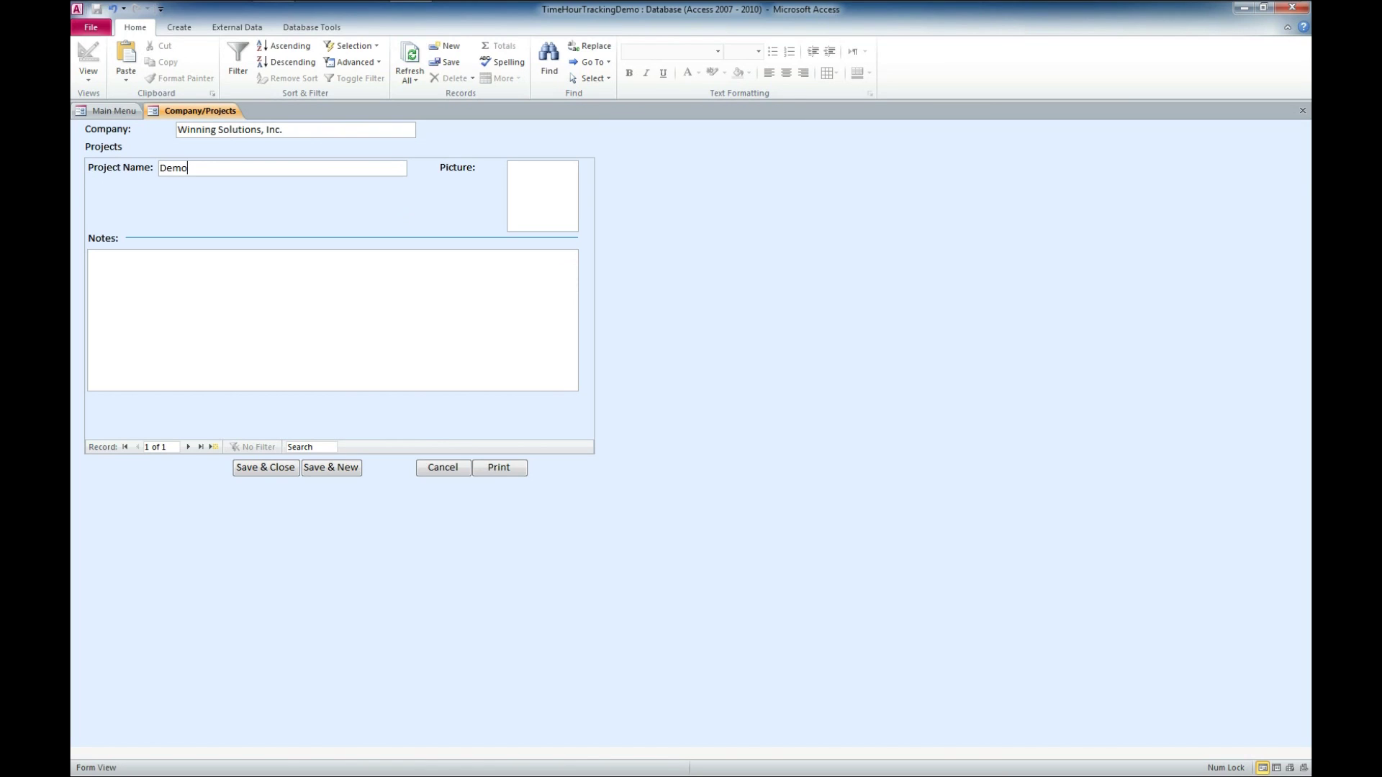
key("Tab")
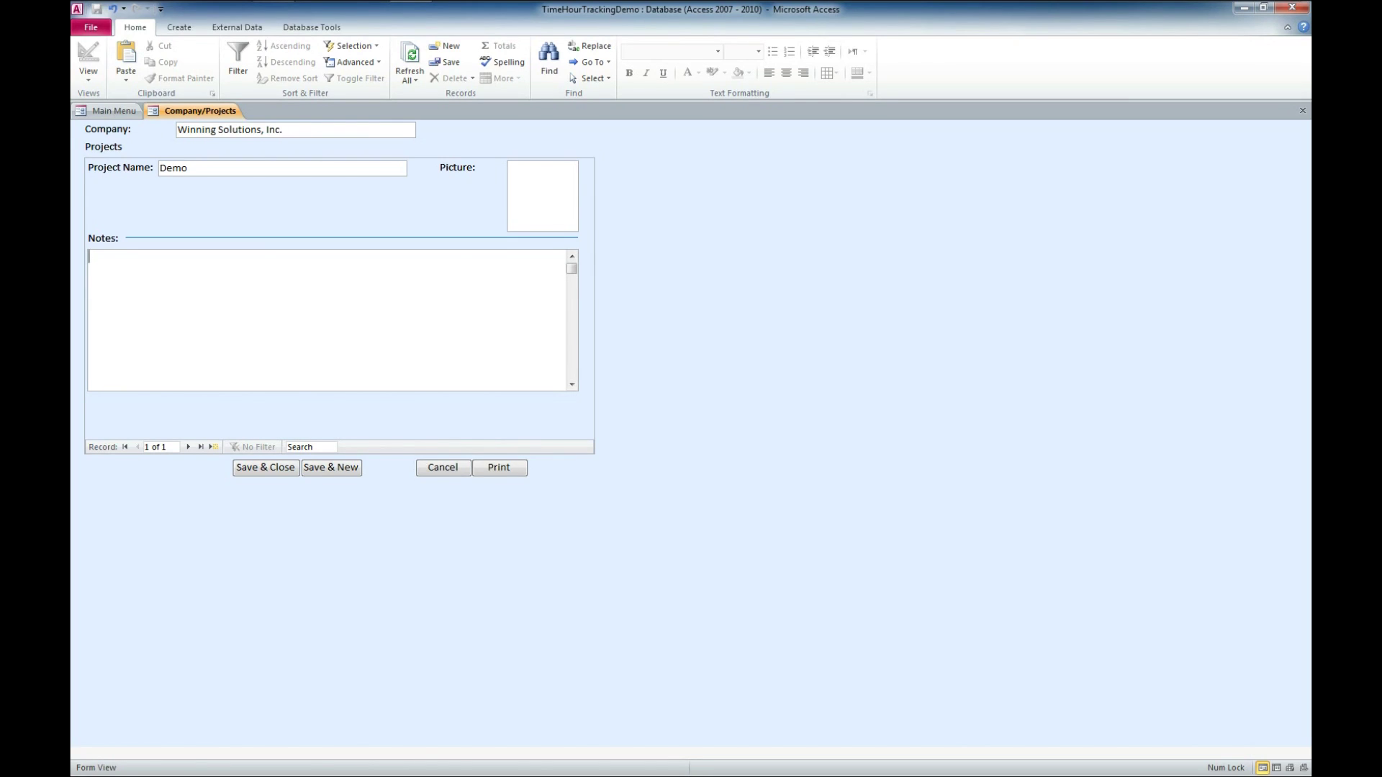
type("Demo of a access database template")
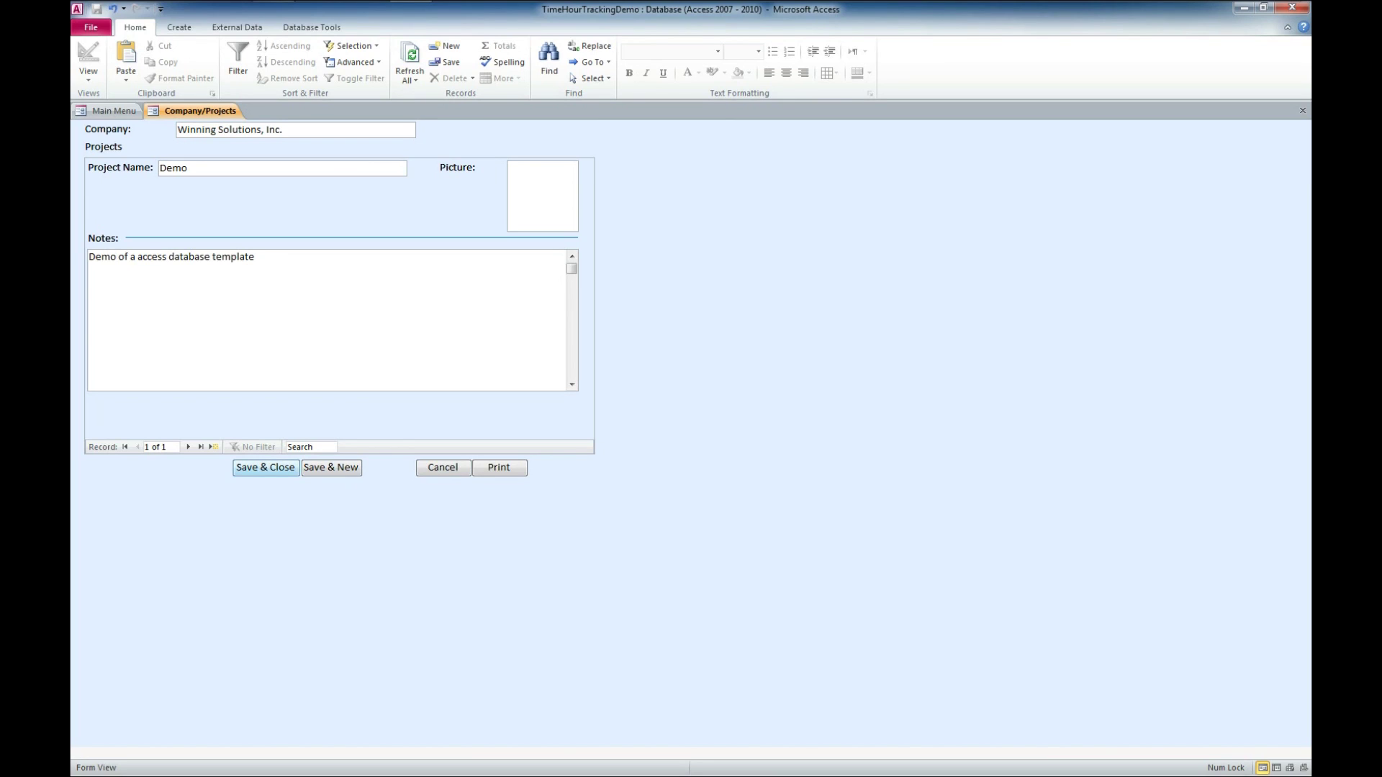
left_click(266, 467)
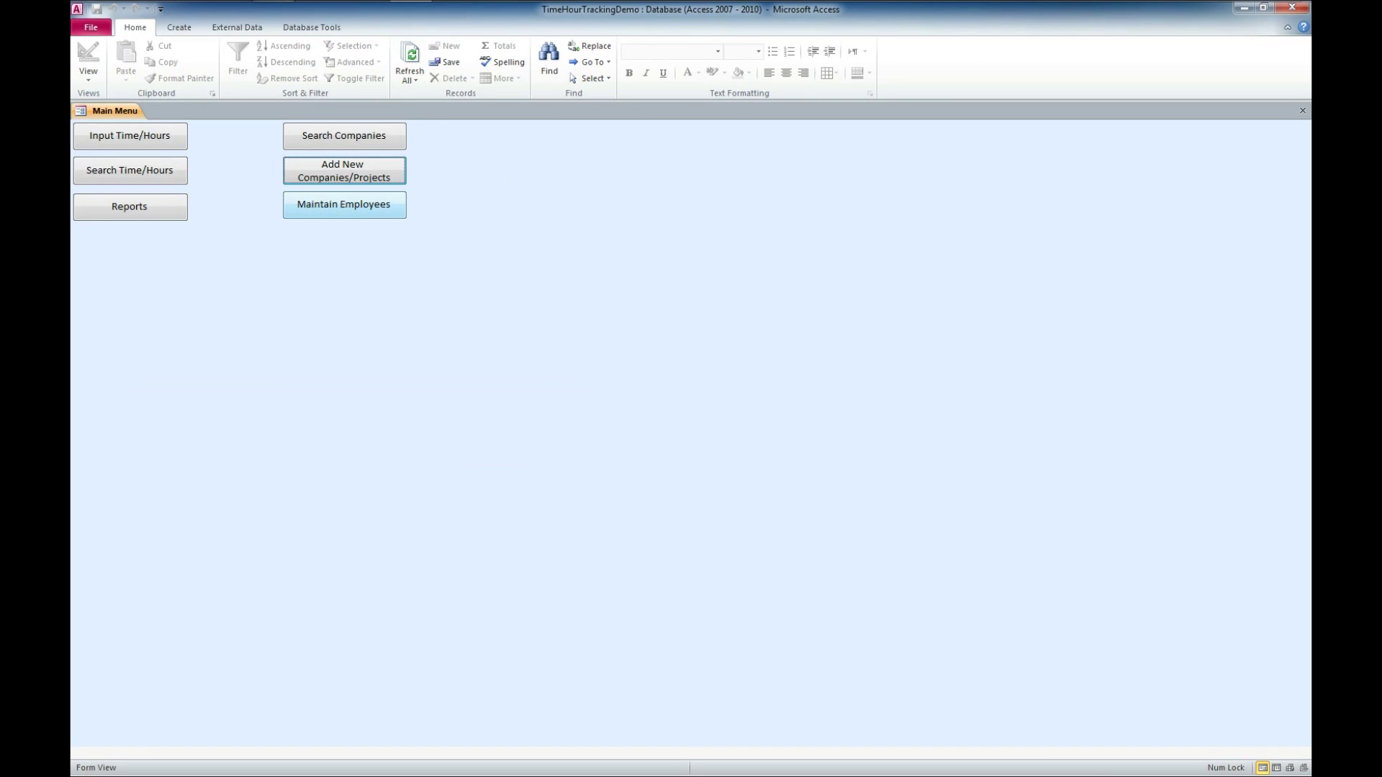
Add a fifth Employees row with the employee's first and last name, then close Lookup Maintenance.
left_click(344, 204)
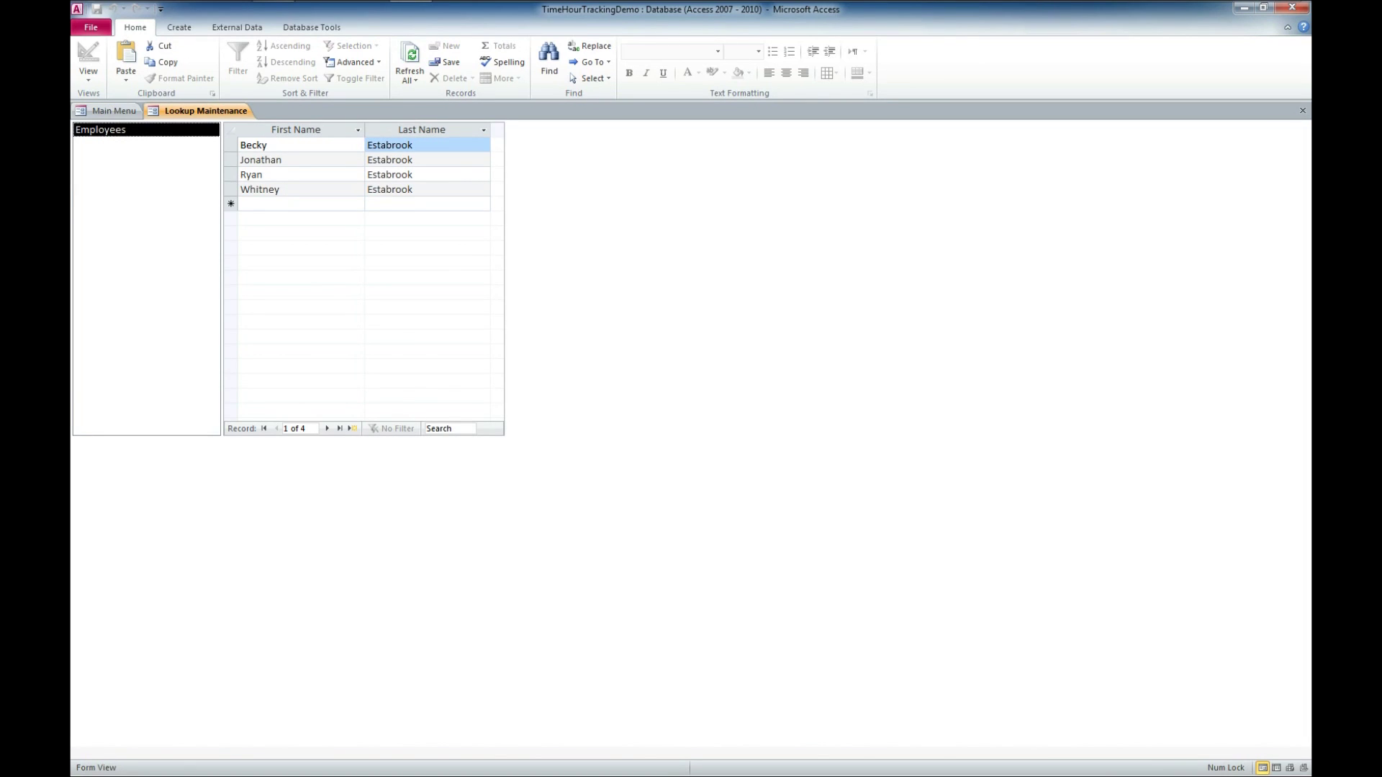
left_click(301, 203)
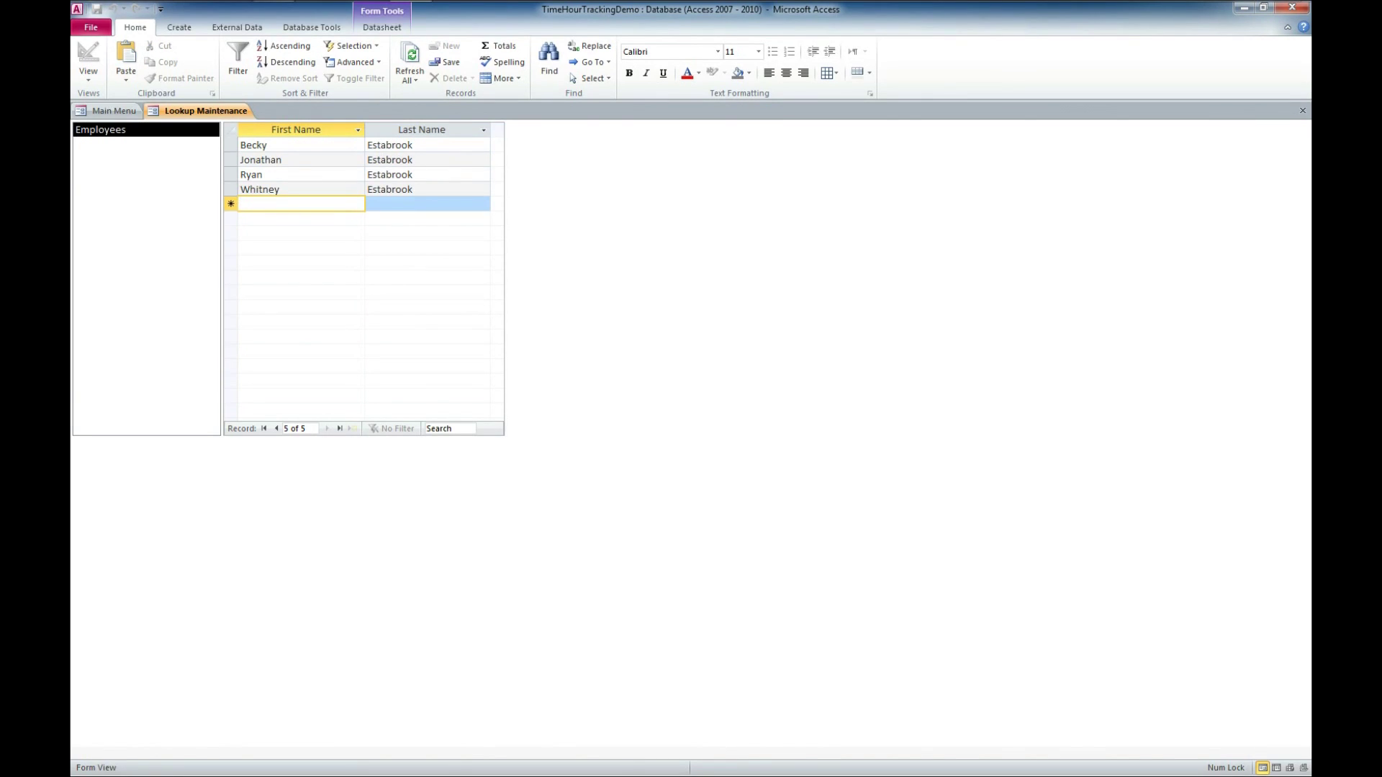
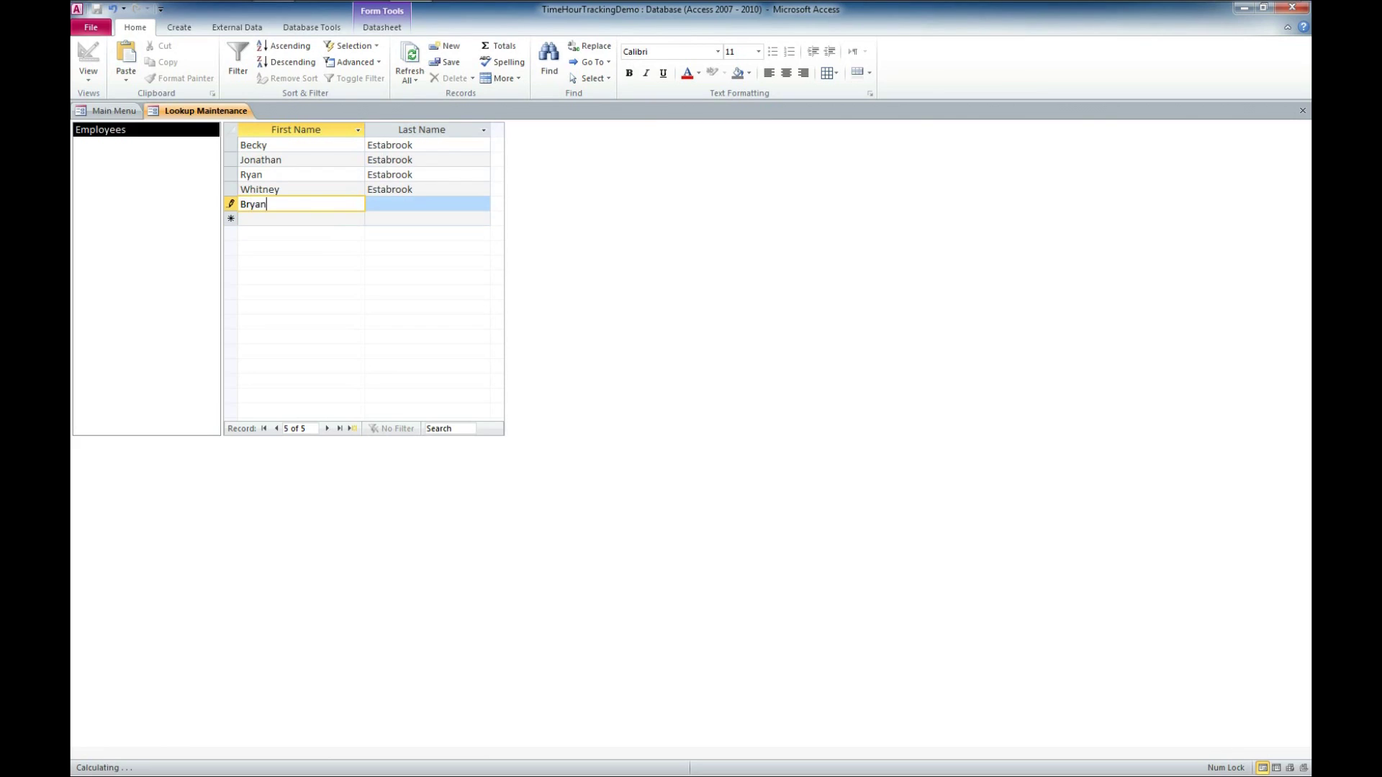
key("Tab")
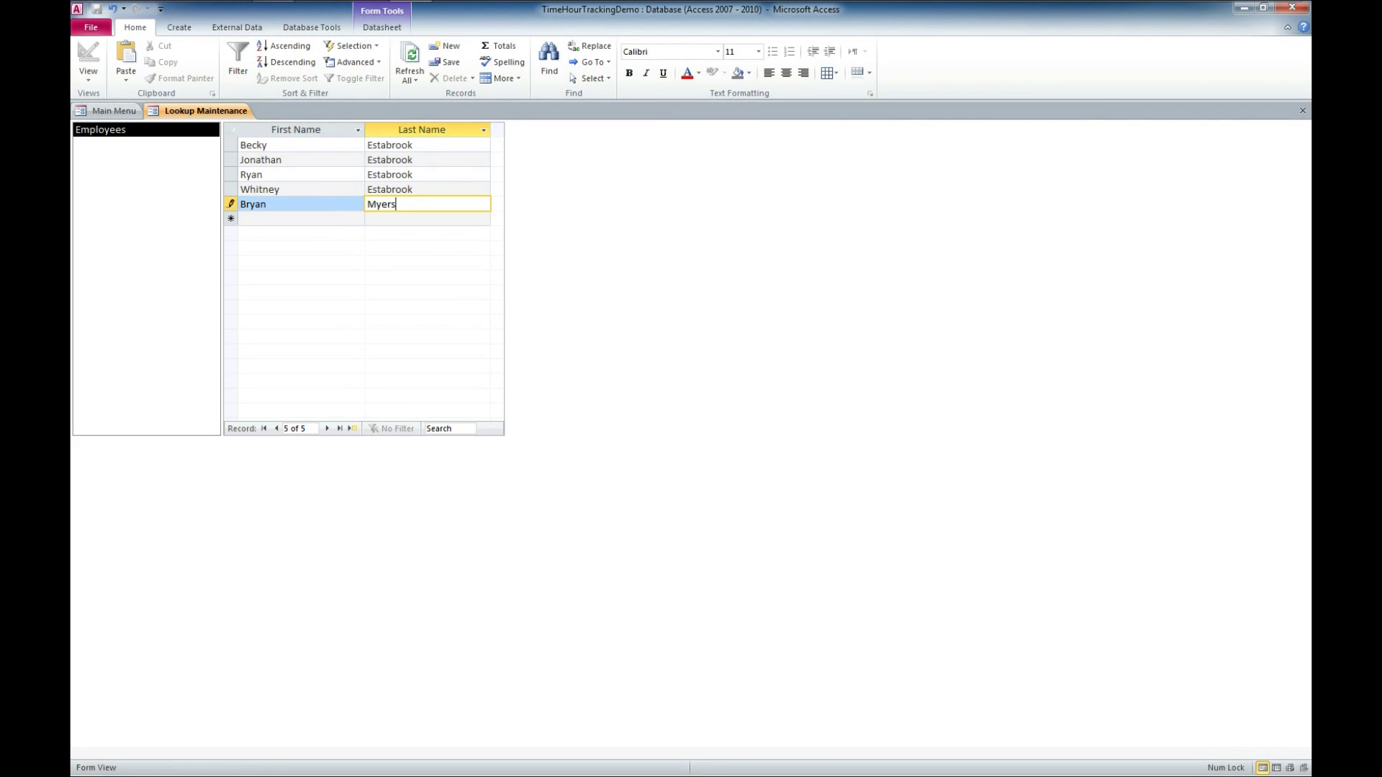
key("Tab")
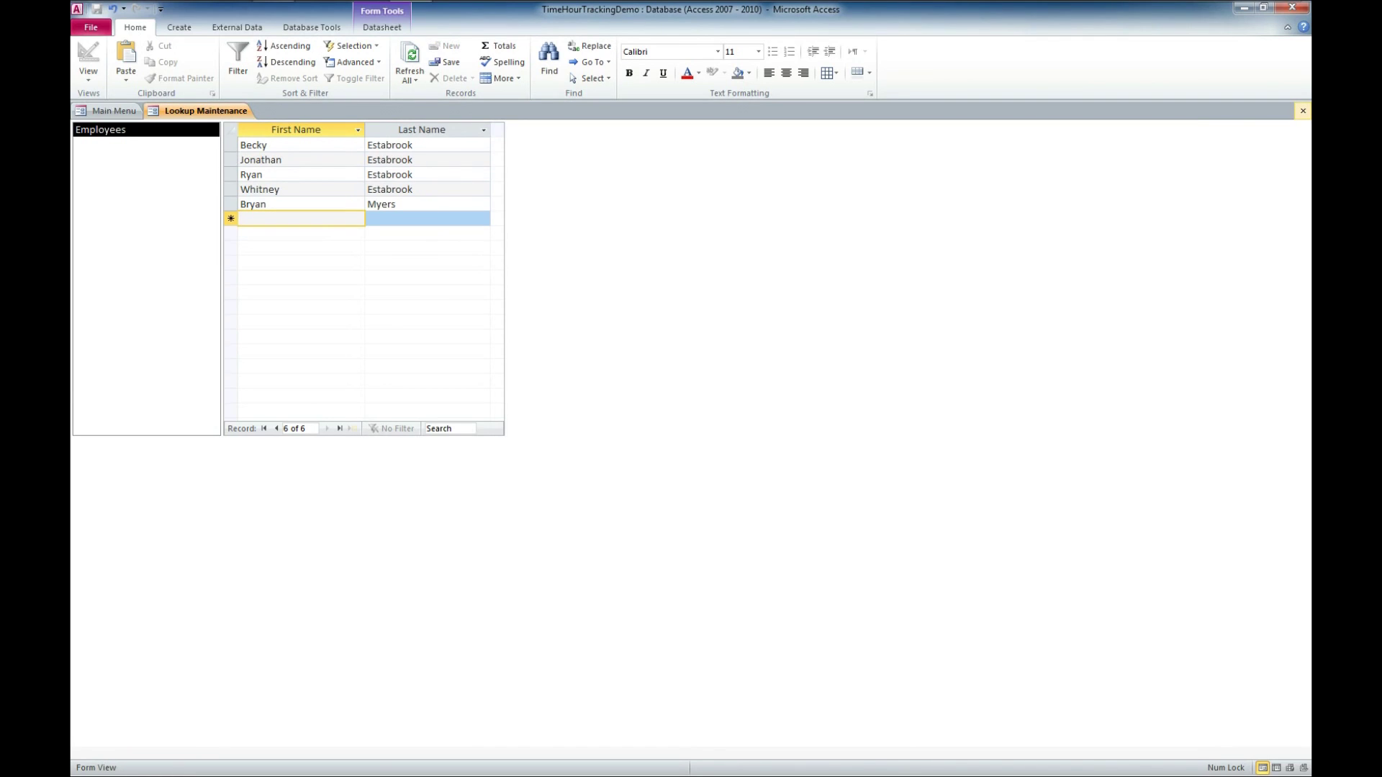
left_click(1302, 110)
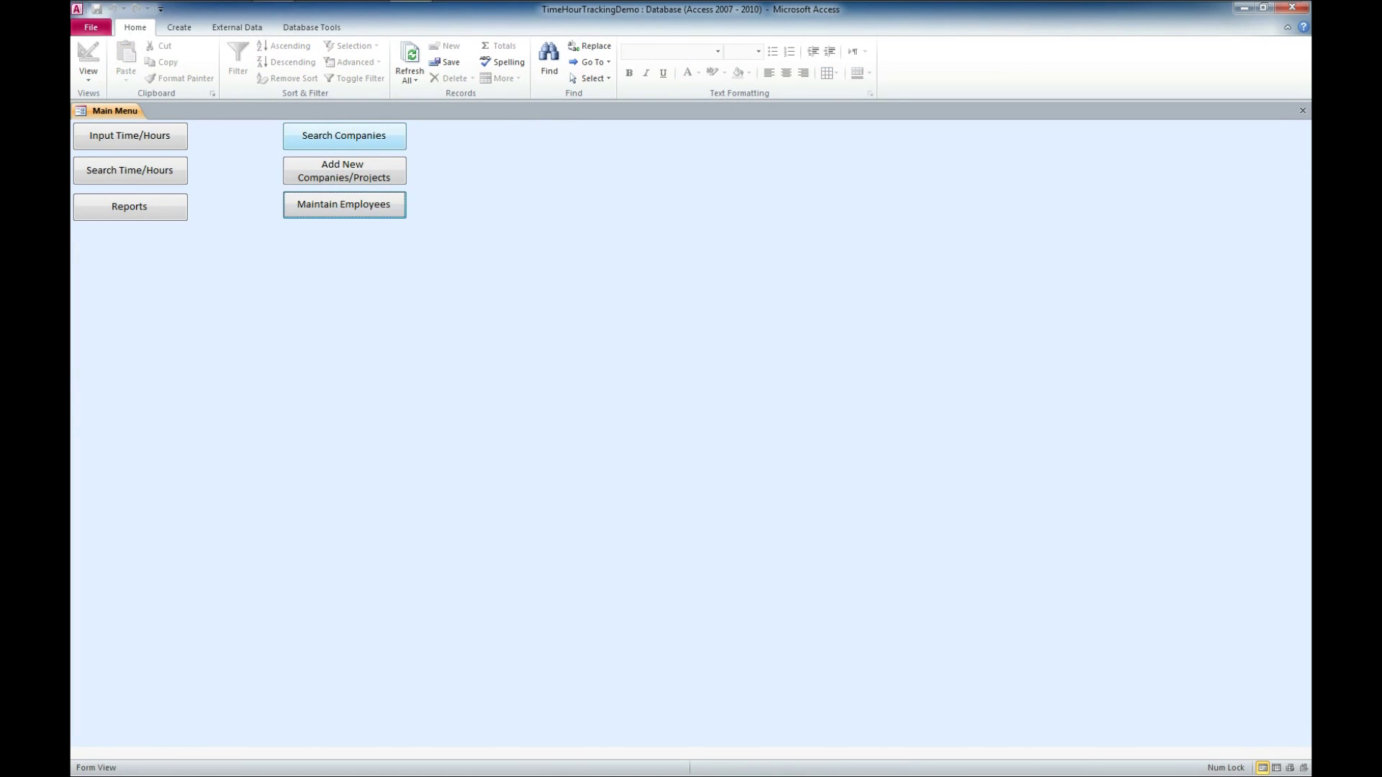
left_click(344, 135)
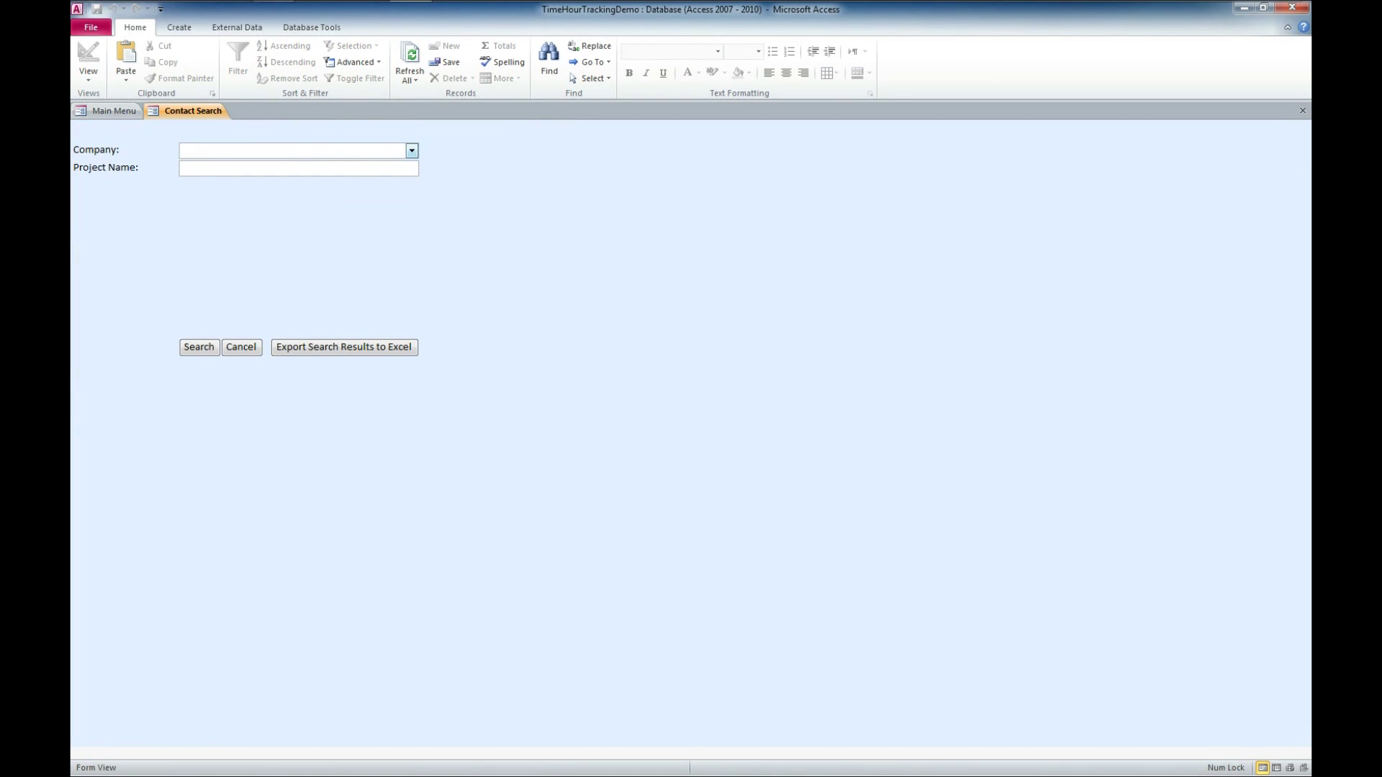
Set the search form's Company combo to Winning Solutions, Inc.
left_click(412, 151)
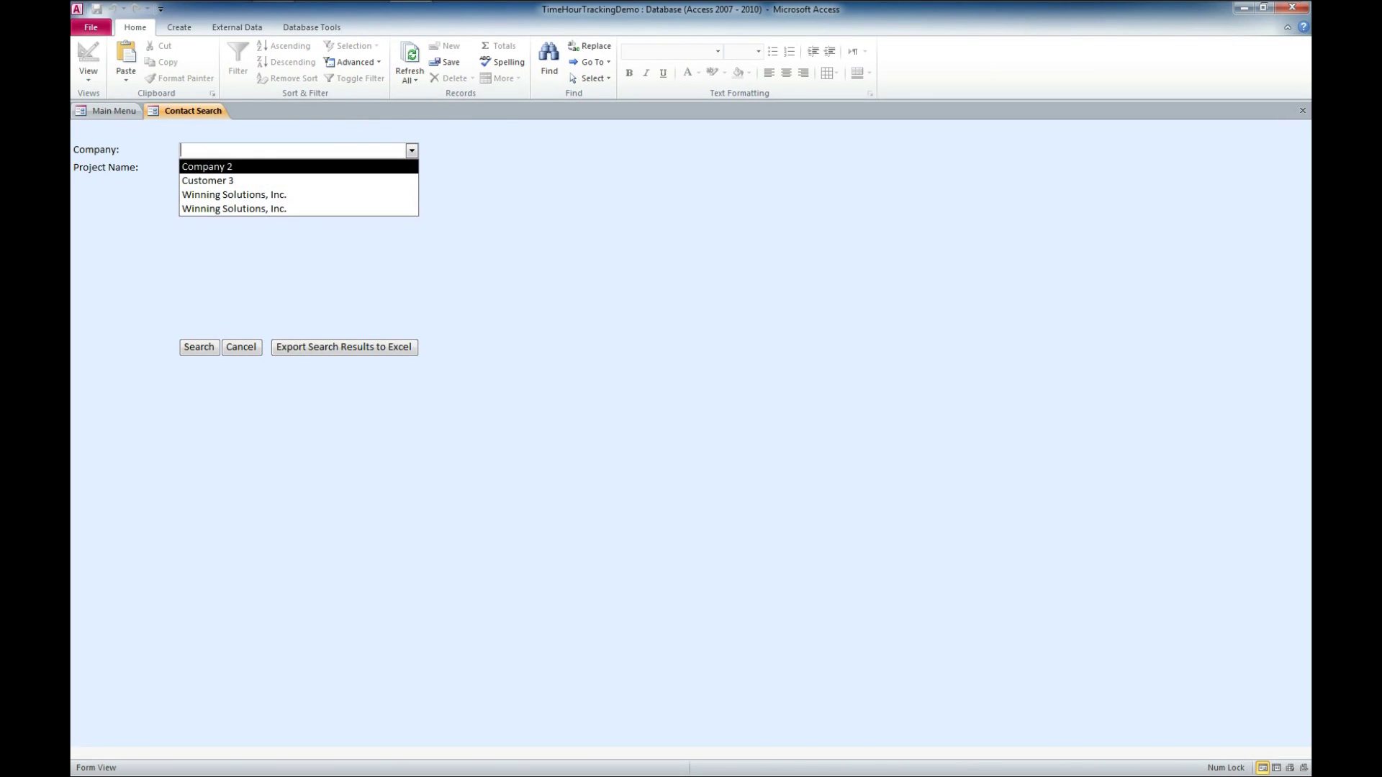
key("Escape")
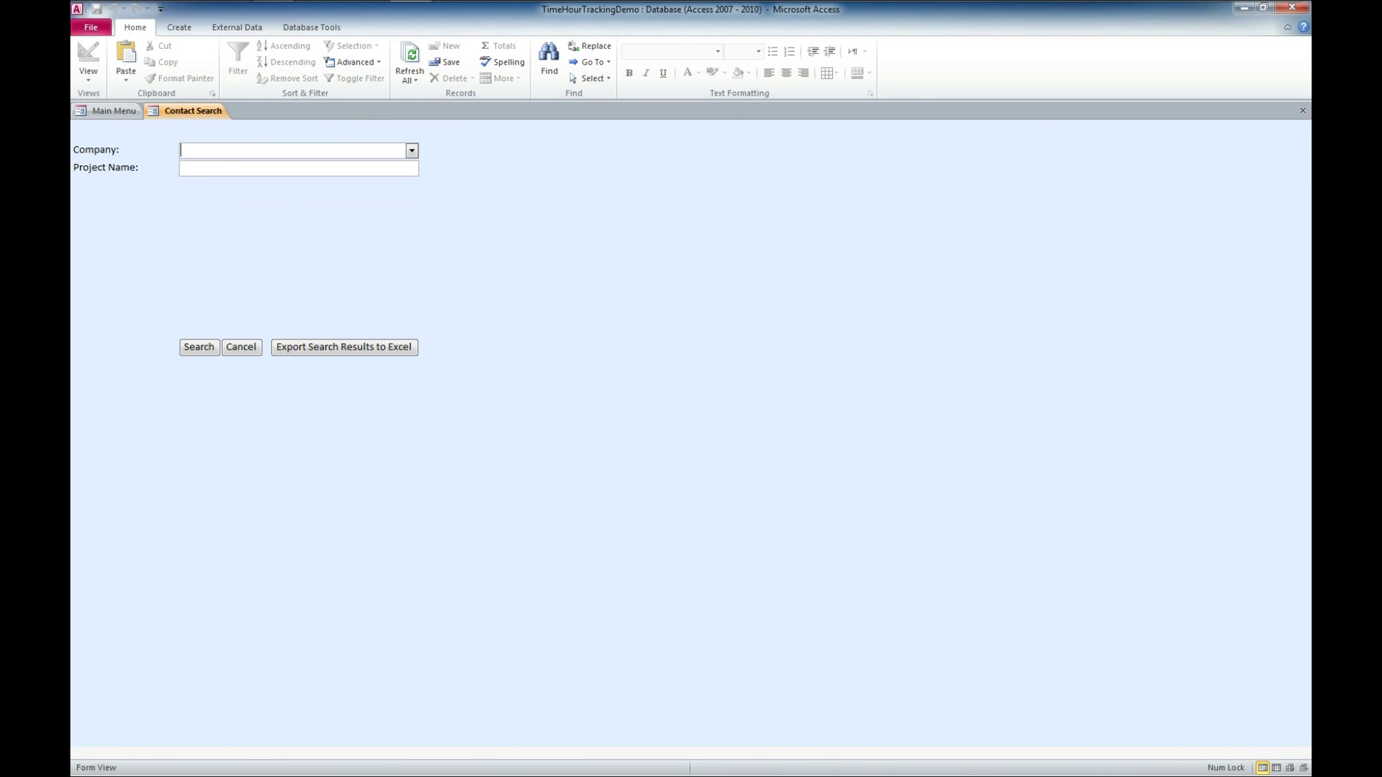
key("alt+Down")
key("Down")
key("Down")
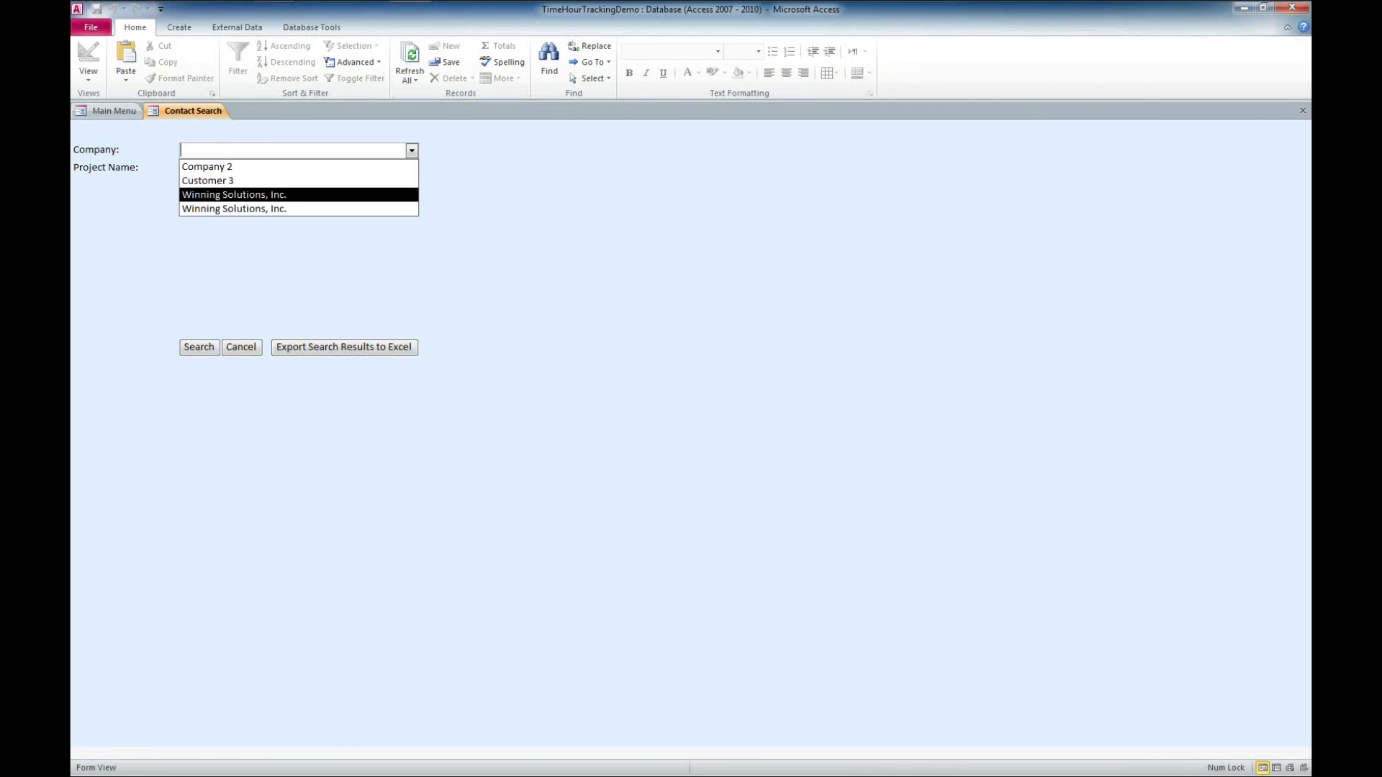
key("Return")
key("alt+Down")
key("Up")
key("Up")
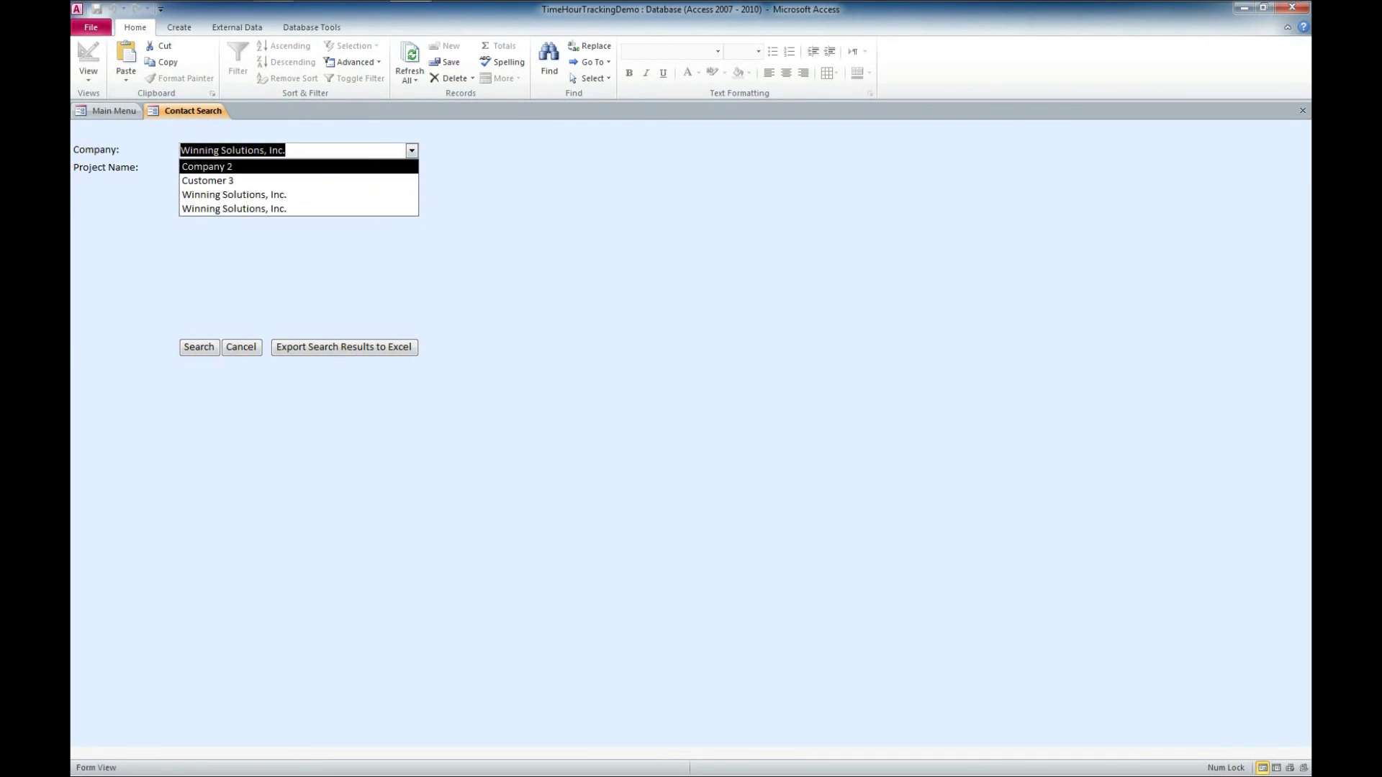
key("Return")
key("alt+Down")
key("Down")
key("Return")
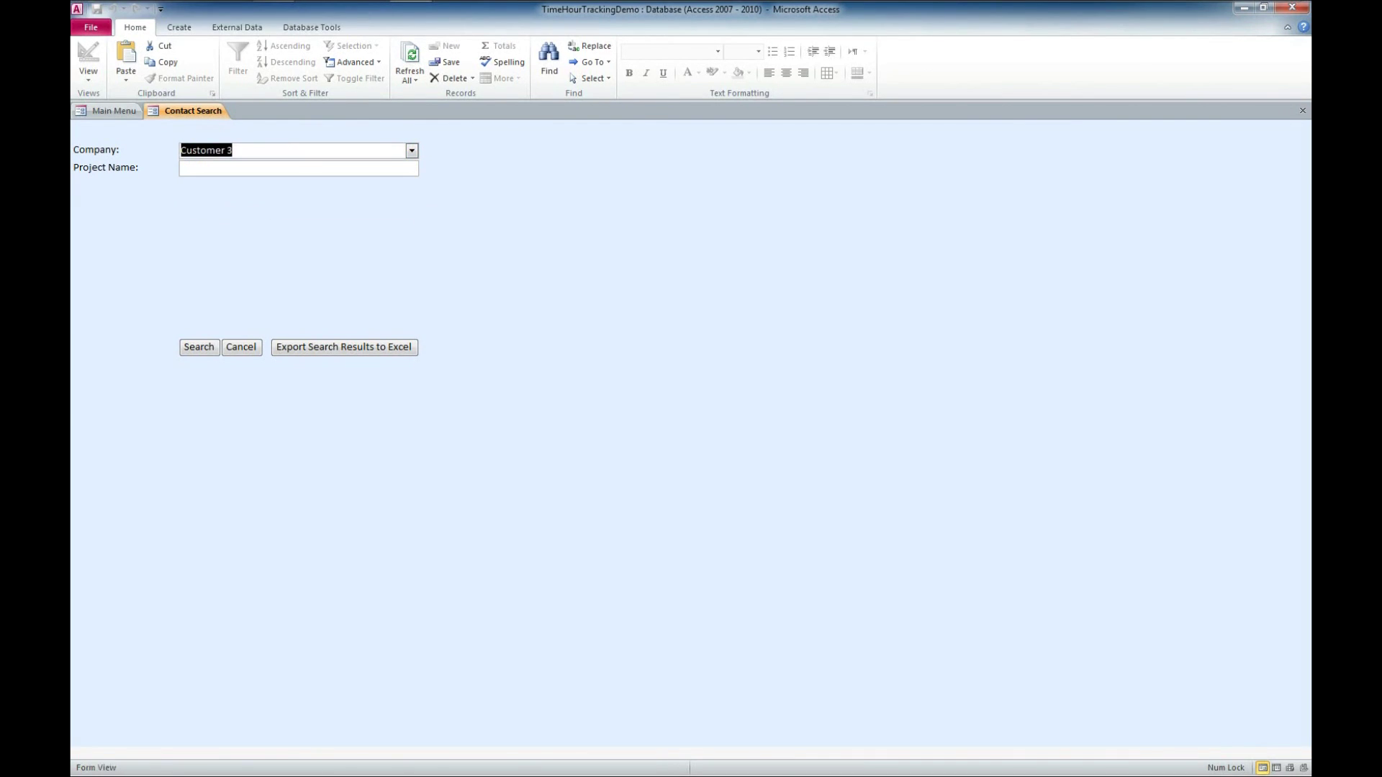
key("alt+Down")
key("Down")
key("Return")
key("alt+Down")
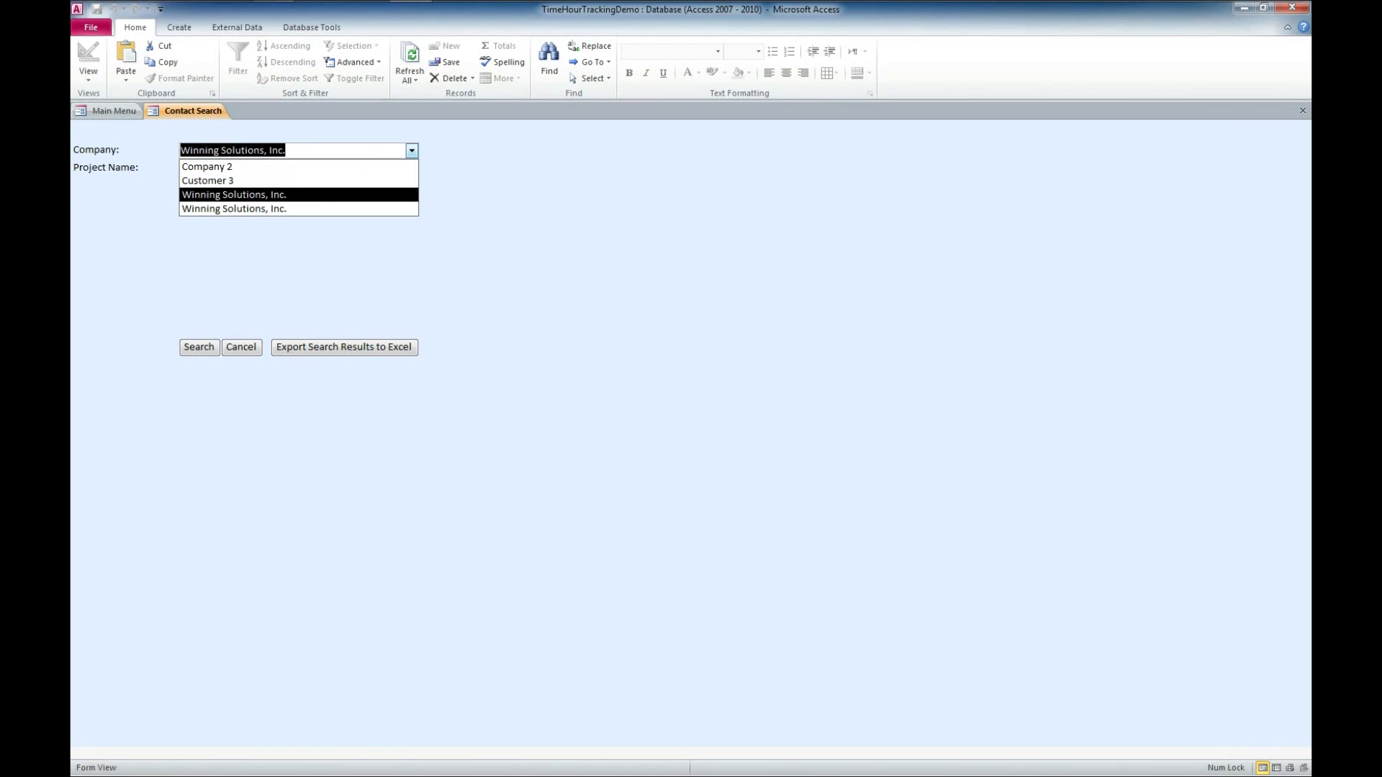
key("Down")
key("Return")
Search for project 'Demo', show the single matching result, and close the search form.
key("Tab")
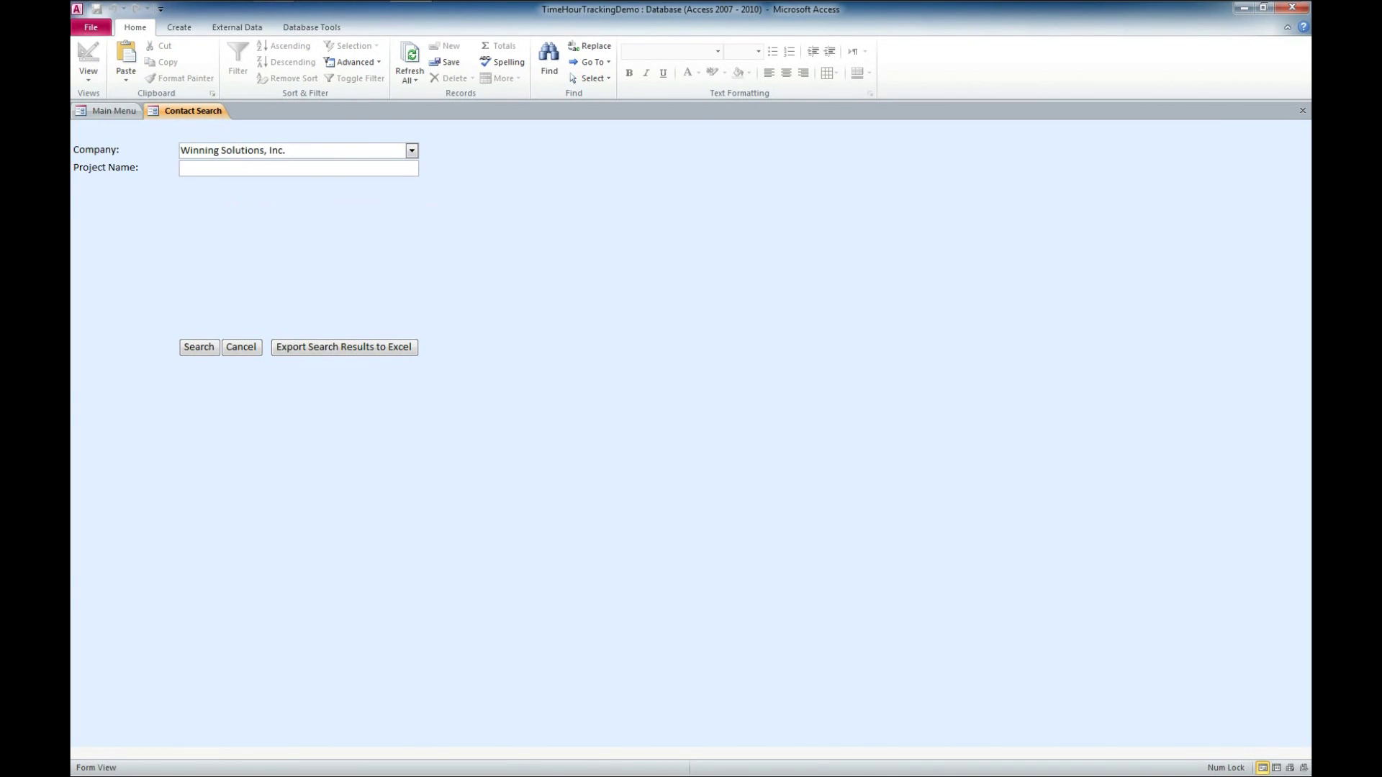
type("demo")
key("shift+Home")
type("Demo")
key("Tab")
key("Return")
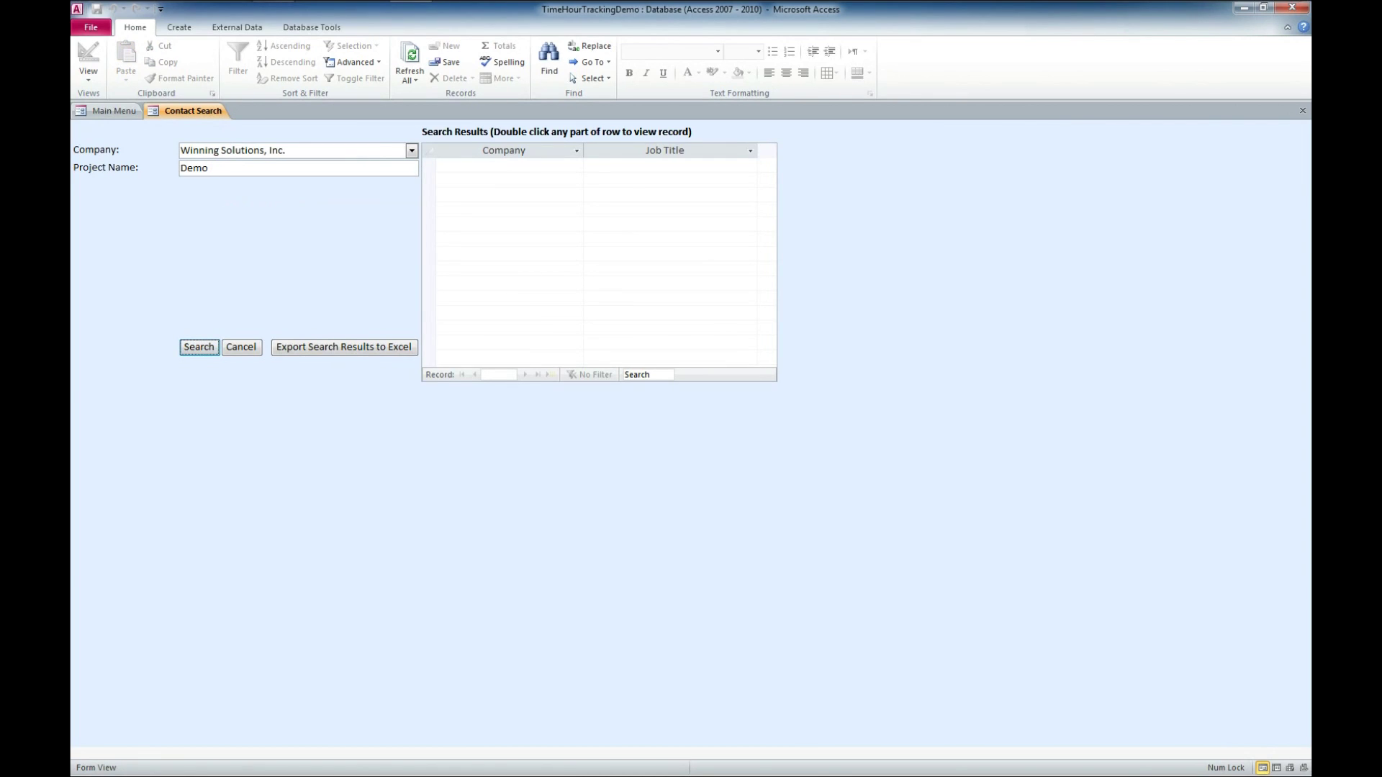
key("alt+Down")
key("Return")
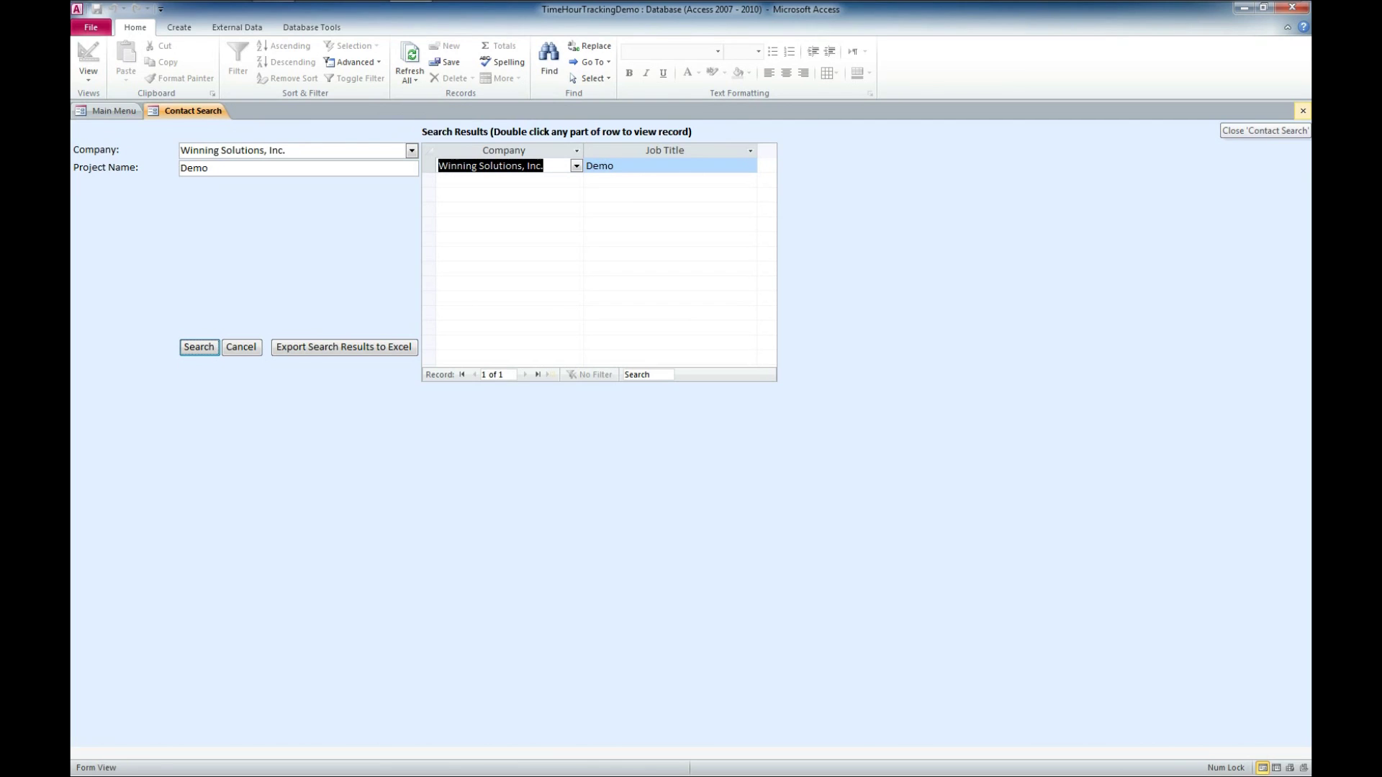
left_click(1303, 110)
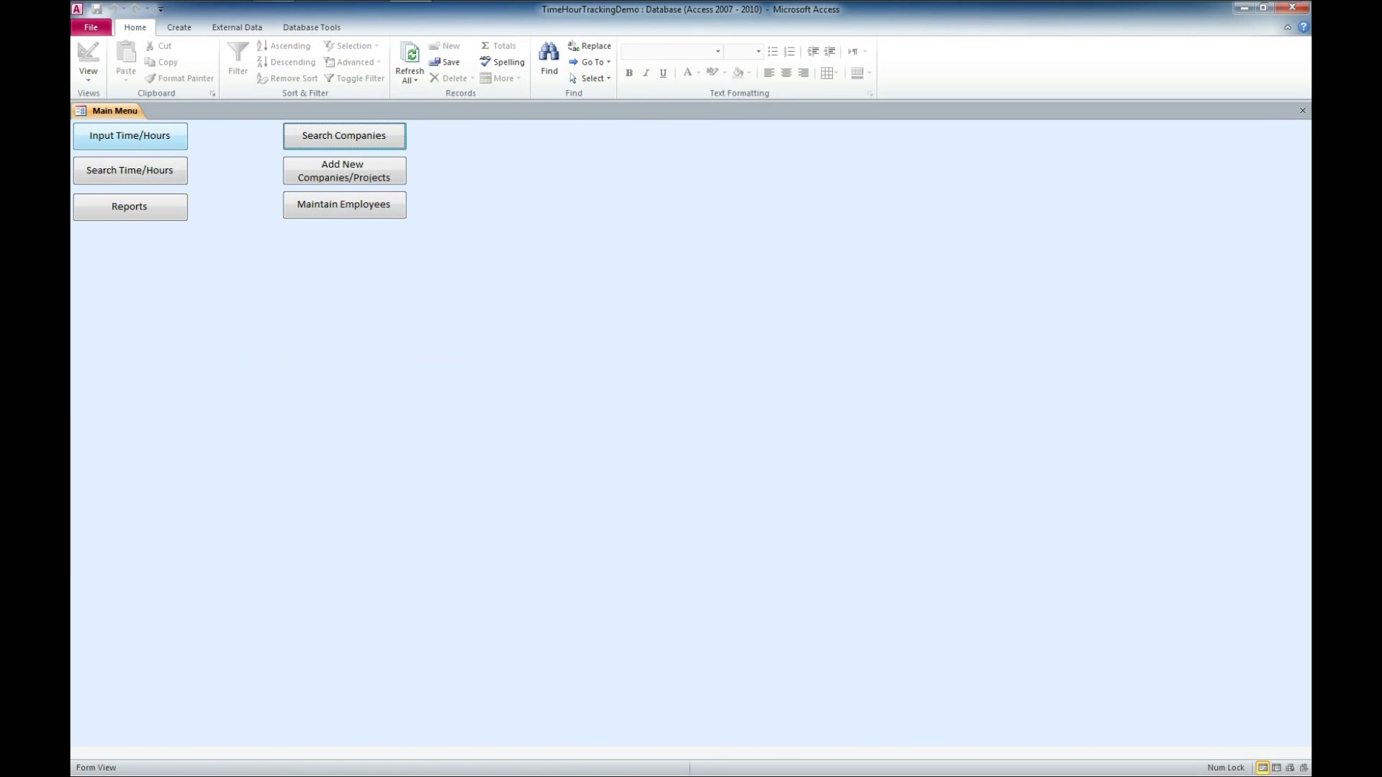
left_click(130, 136)
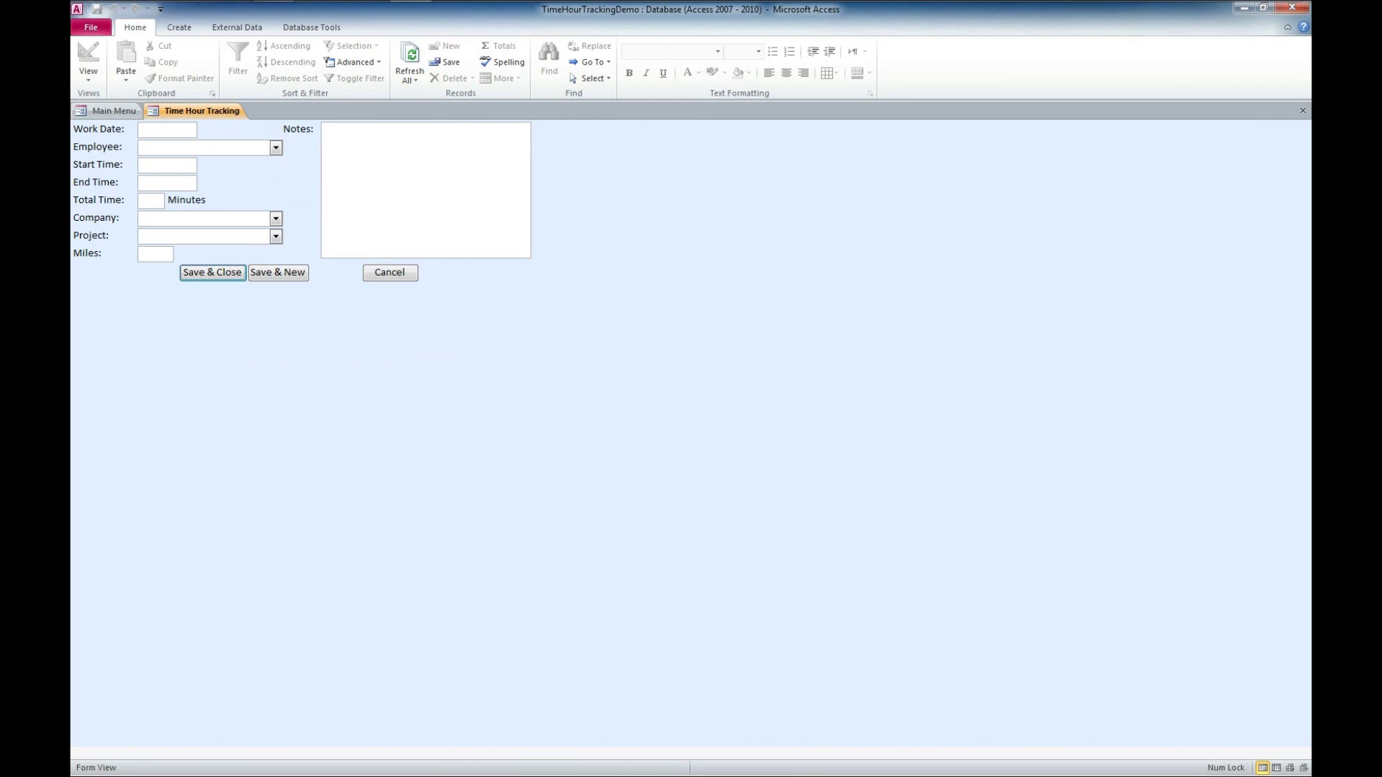
Log 7/7/2013 for the new employee, from 10:30 AM to 11:30 AM.
left_click(205, 128)
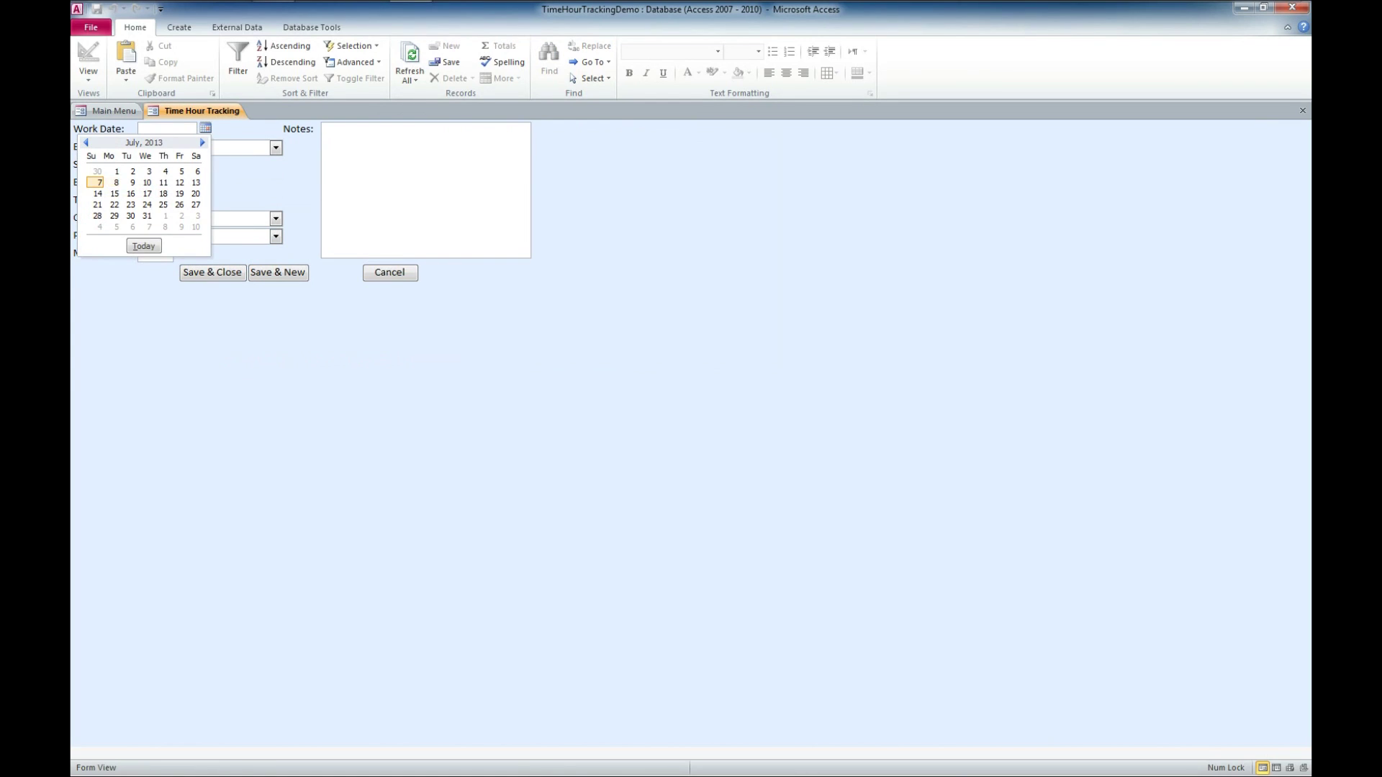
left_click(100, 182)
key("Tab")
key("alt+Down")
key("Down")
key("Down")
key("Down")
key("Down")
key("Down")
key("Return")
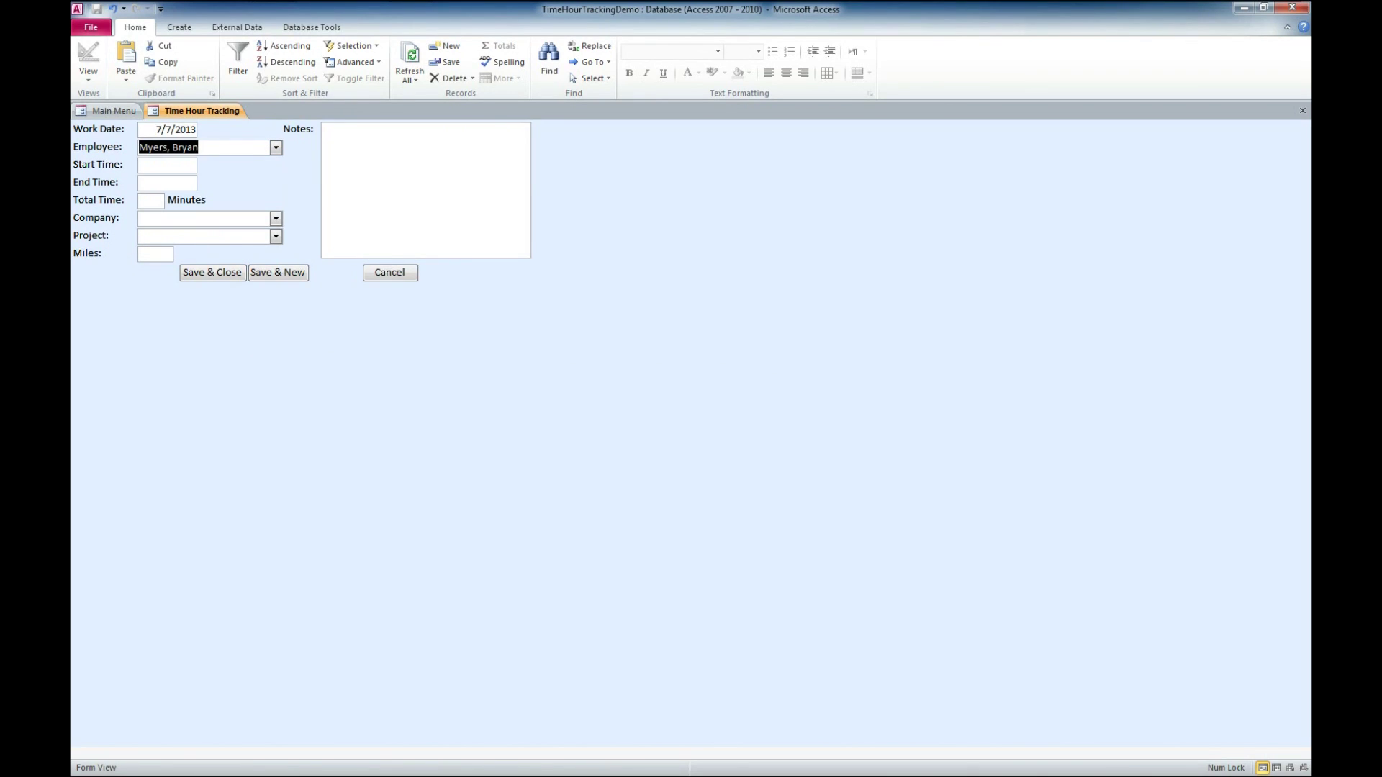
key("Tab")
type("10")
type("3")
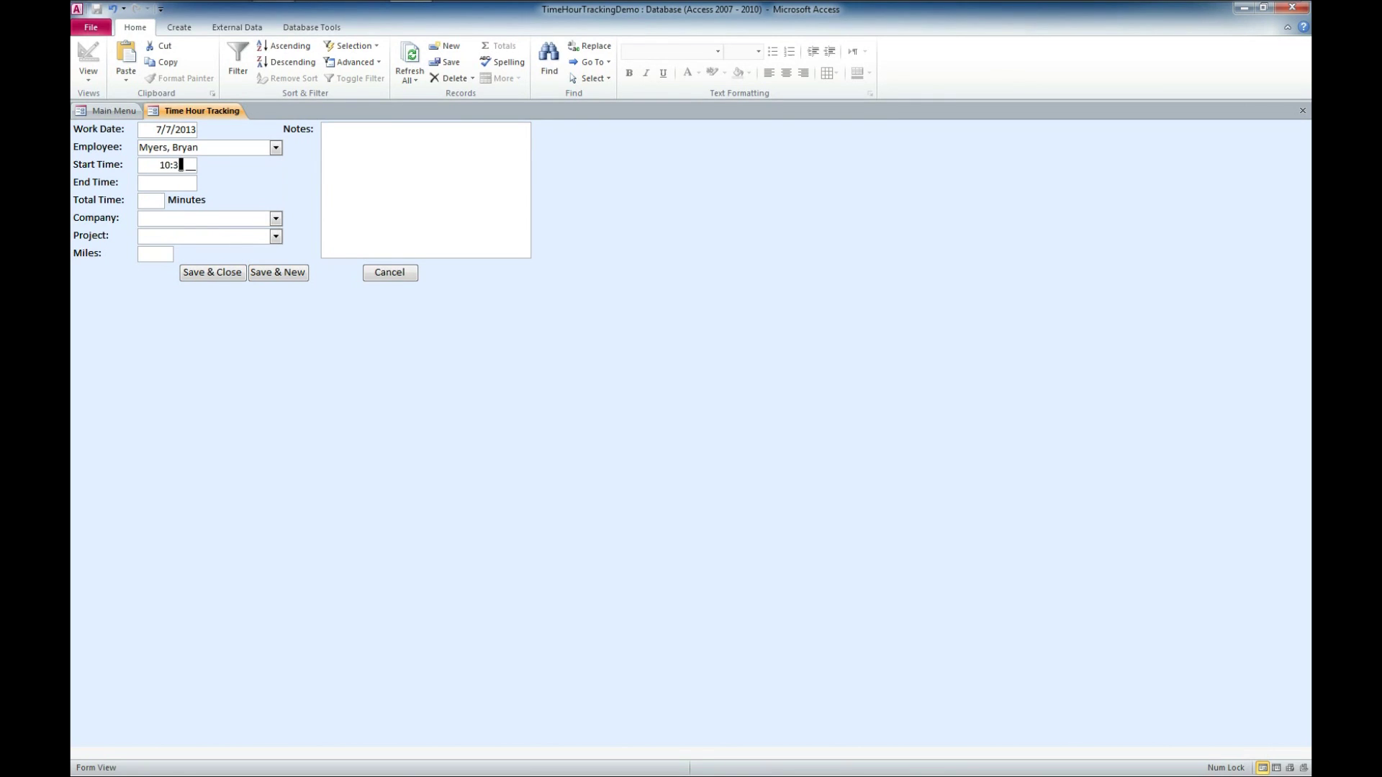
type("0a")
key("Tab")
type("1130am")
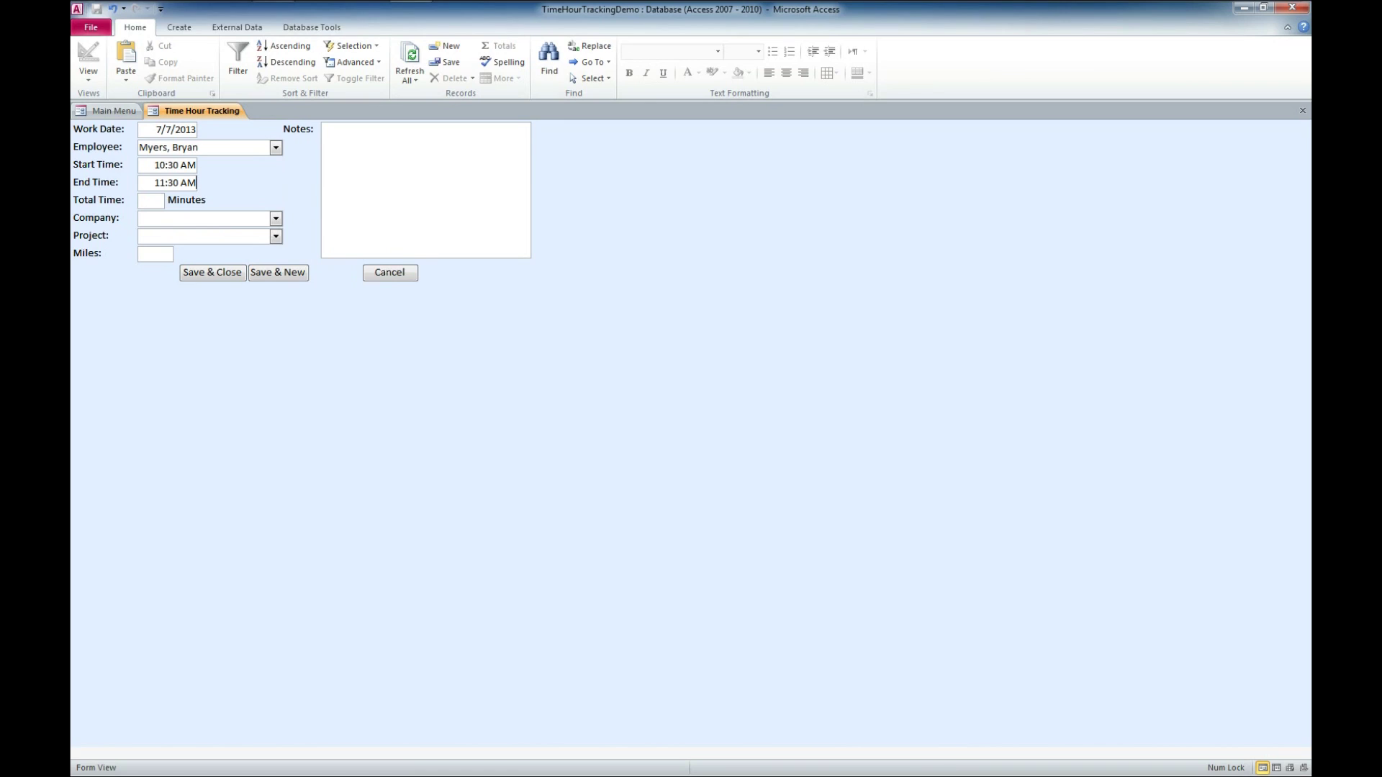
key("Tab")
key("Tab")
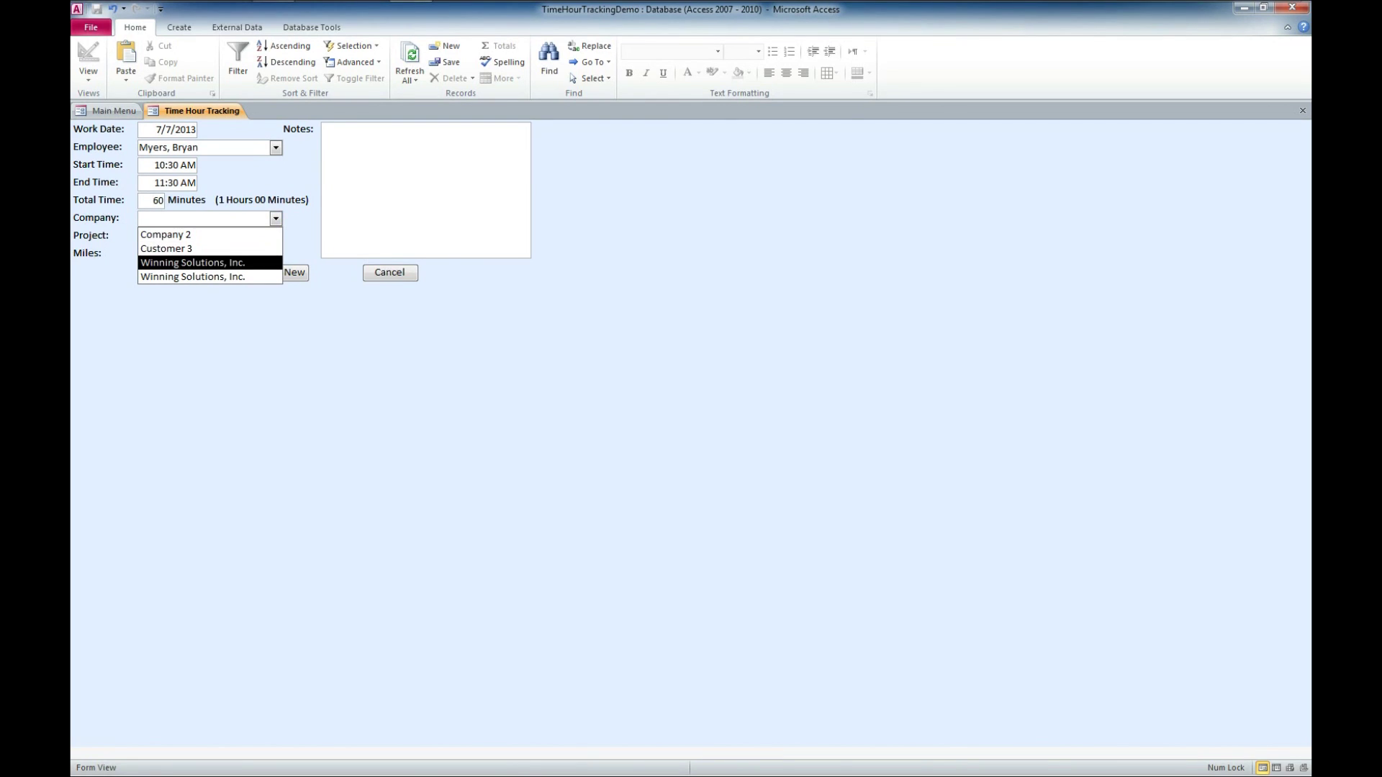
Assign Winning Solutions, Inc. / Demo, add note 'Worked on video demo', and save the entry.
key("Return")
key("Tab")
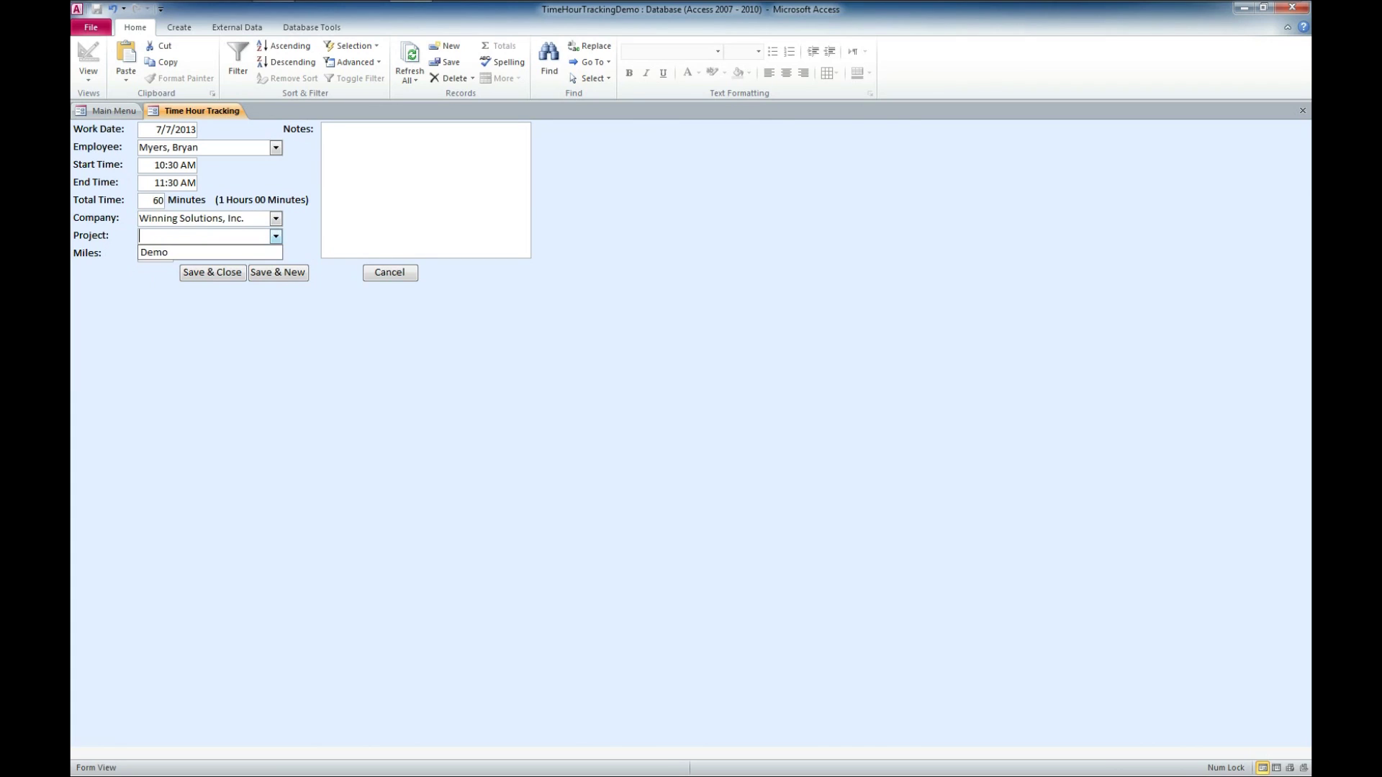
key("Return")
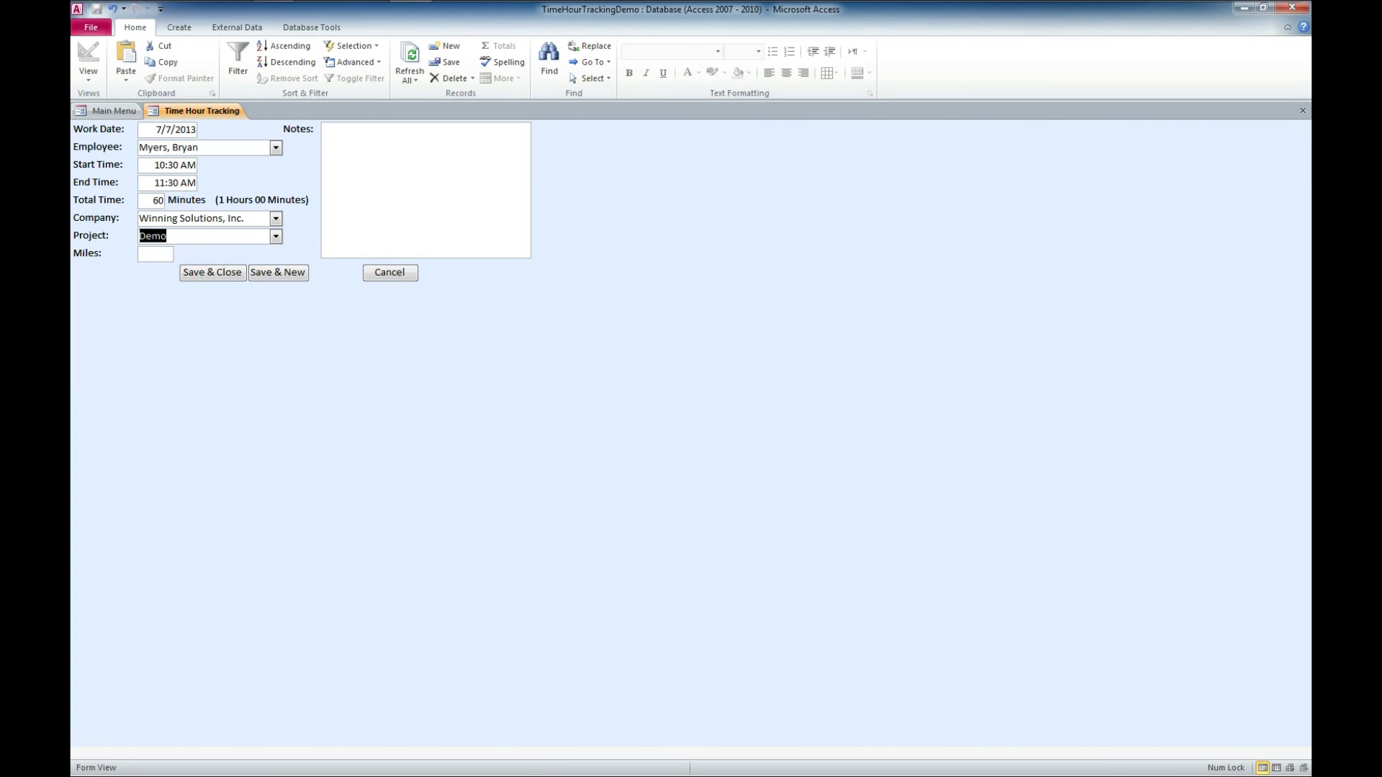
left_click(155, 254)
left_click(325, 131)
type("Worked on ")
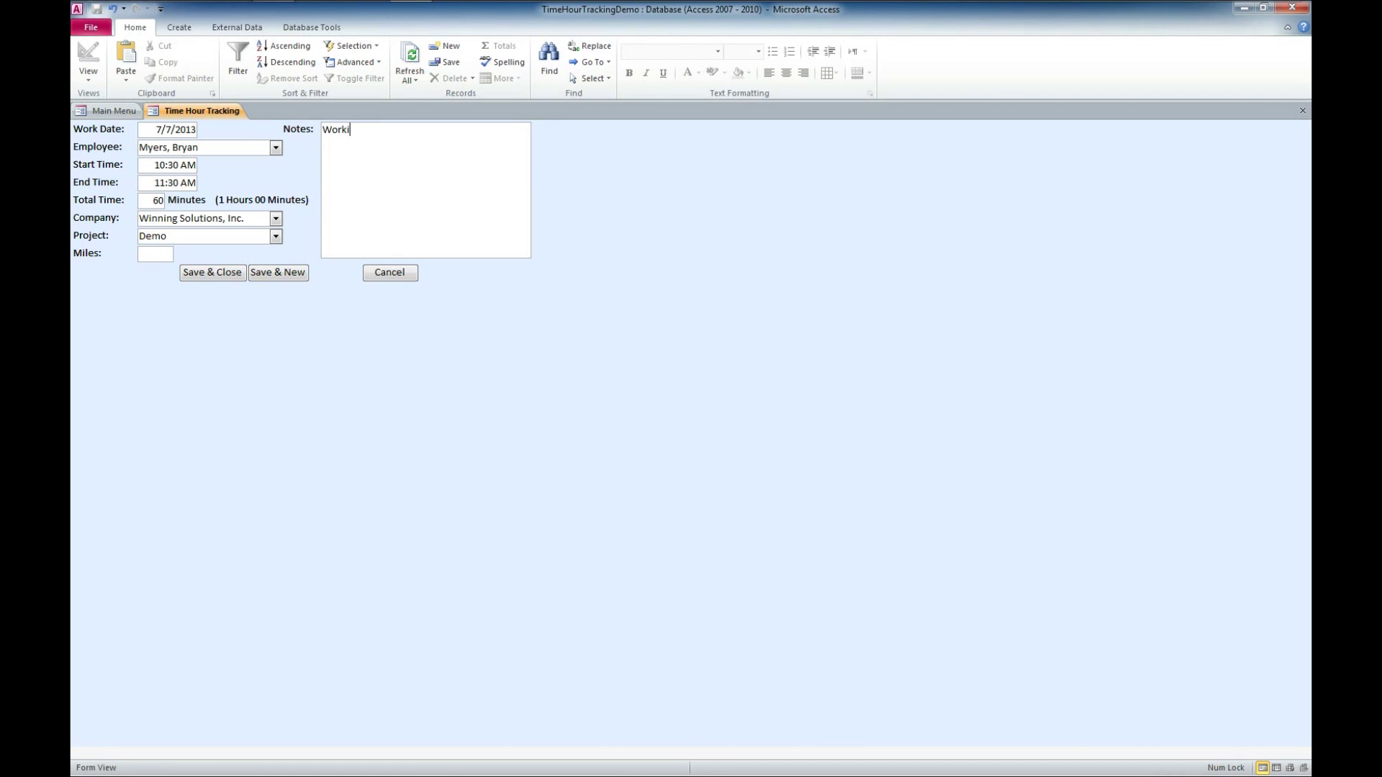
type("video demo.")
left_click(213, 272)
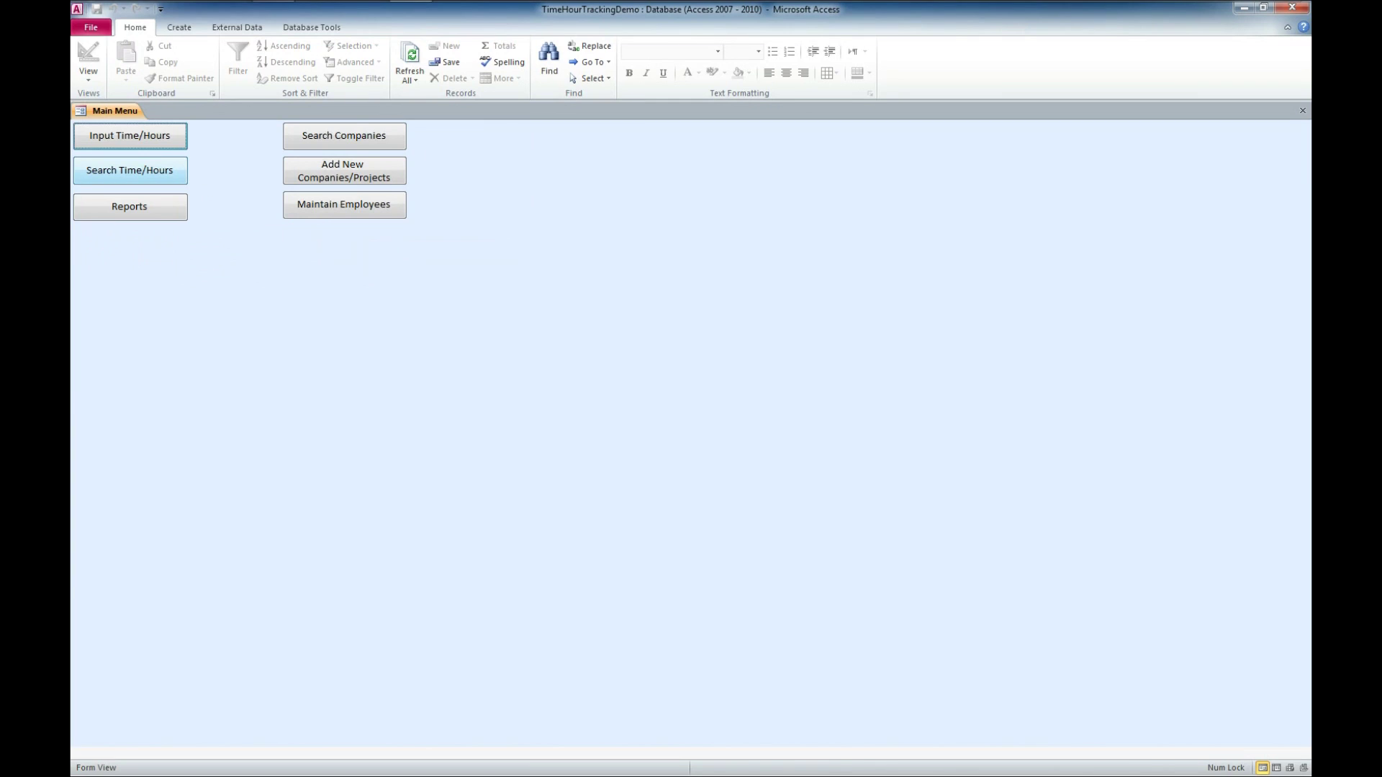
left_click(130, 170)
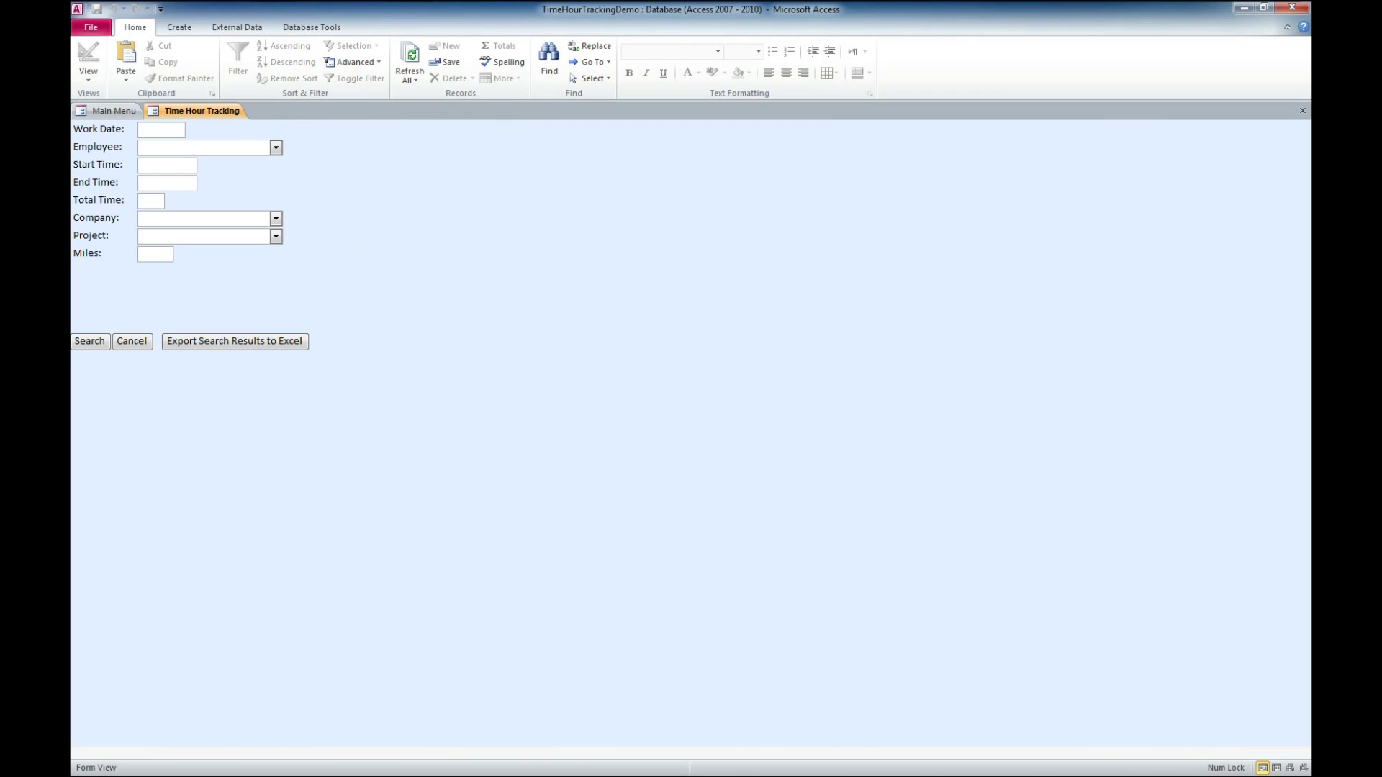
key("alt+Down")
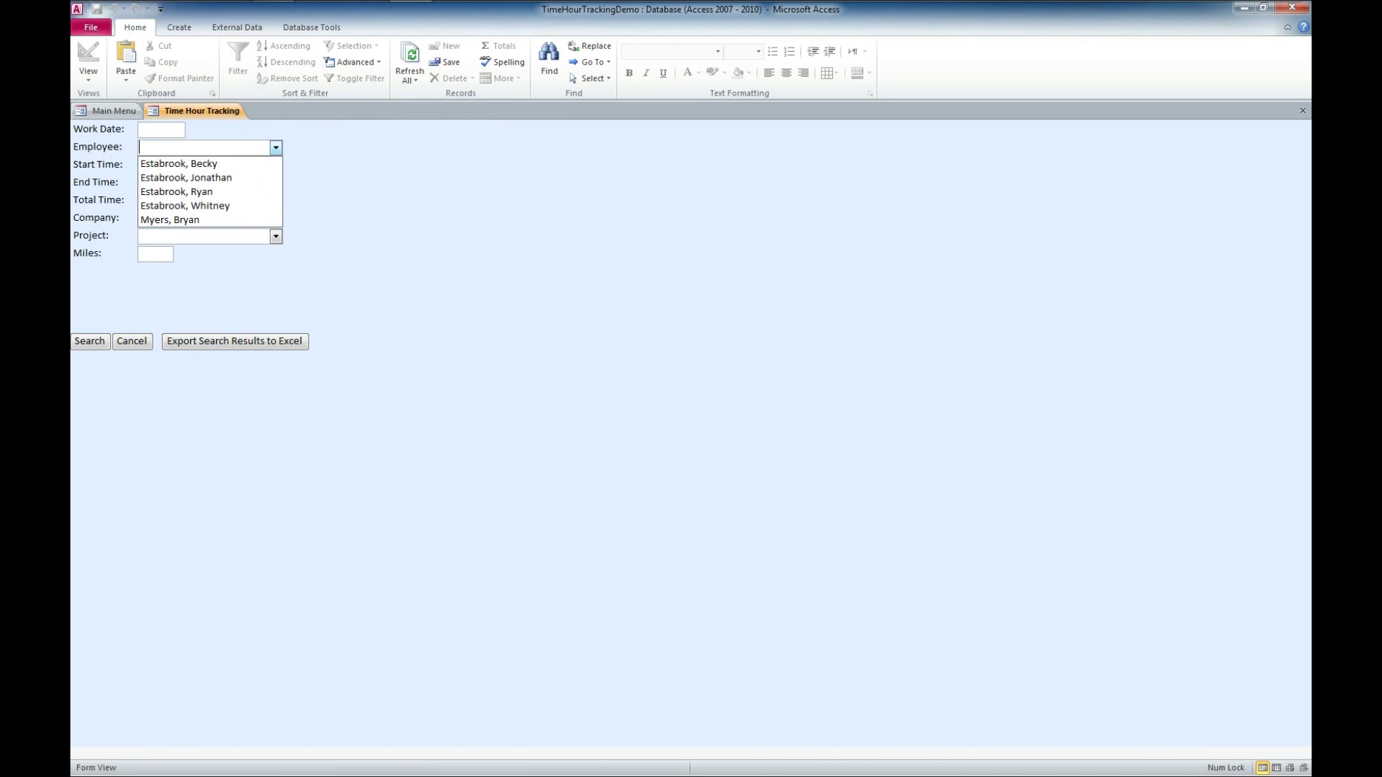
key("Down")
key("Down")
key("Down")
key("Down")
key("Down")
key("Return")
left_click(89, 341)
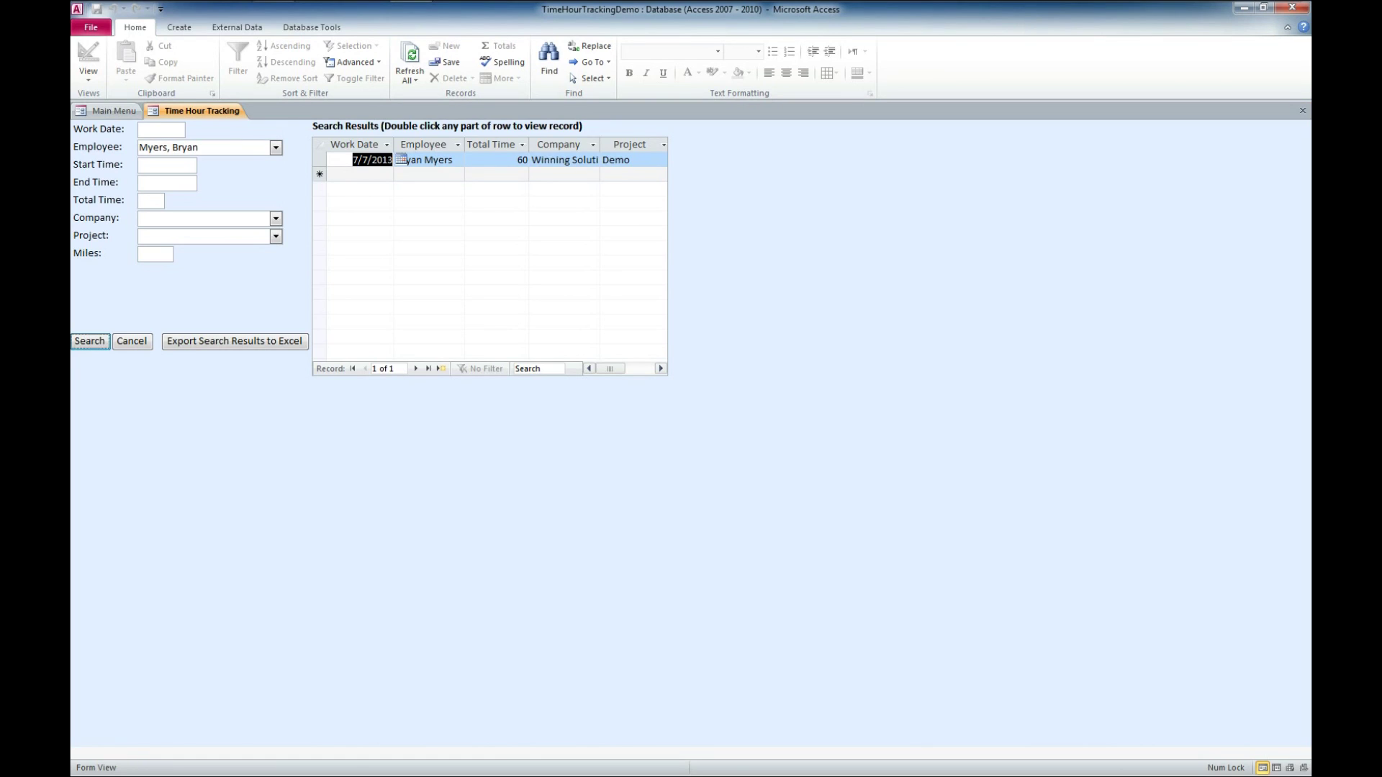
left_click(1302, 110)
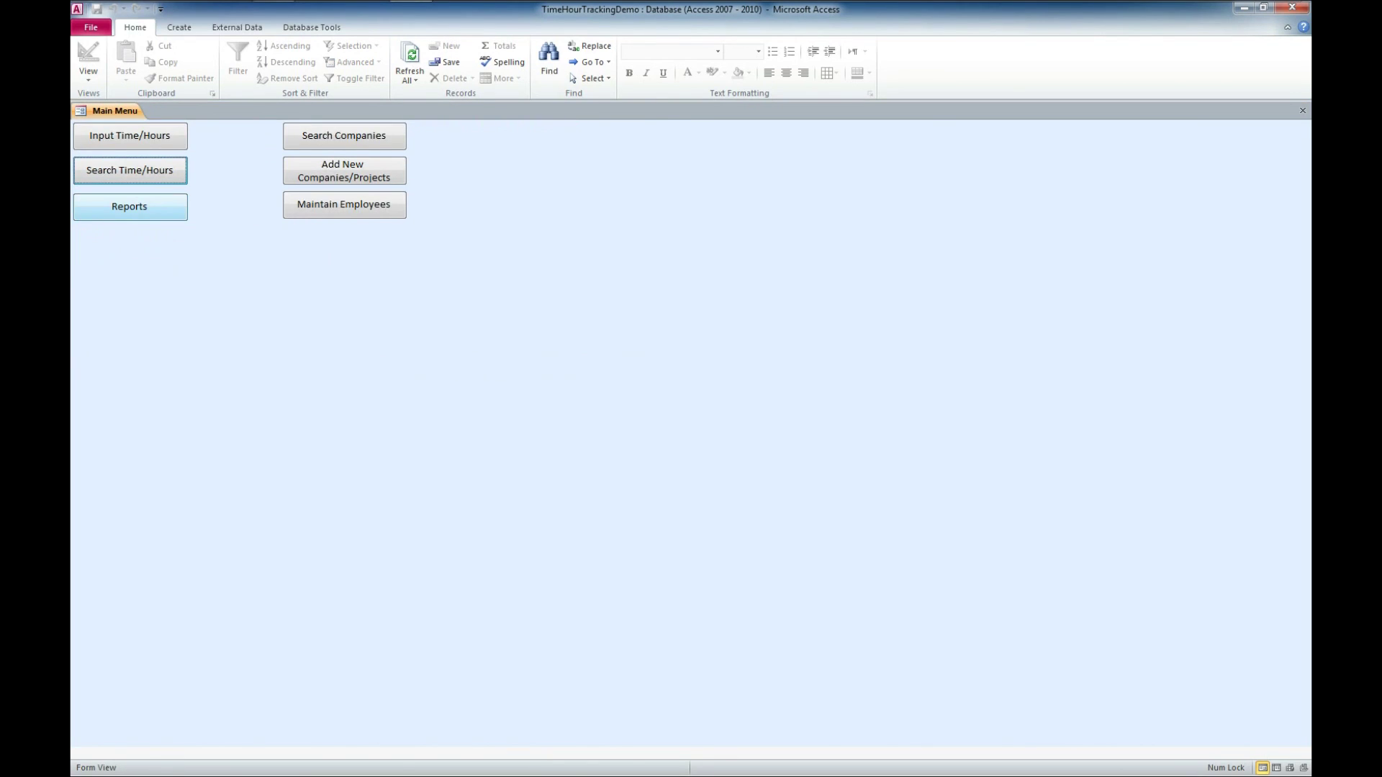
Set report criteria to Winning Solutions, Inc. and project Demo, and preview Hour Detail by Date.
left_click(130, 207)
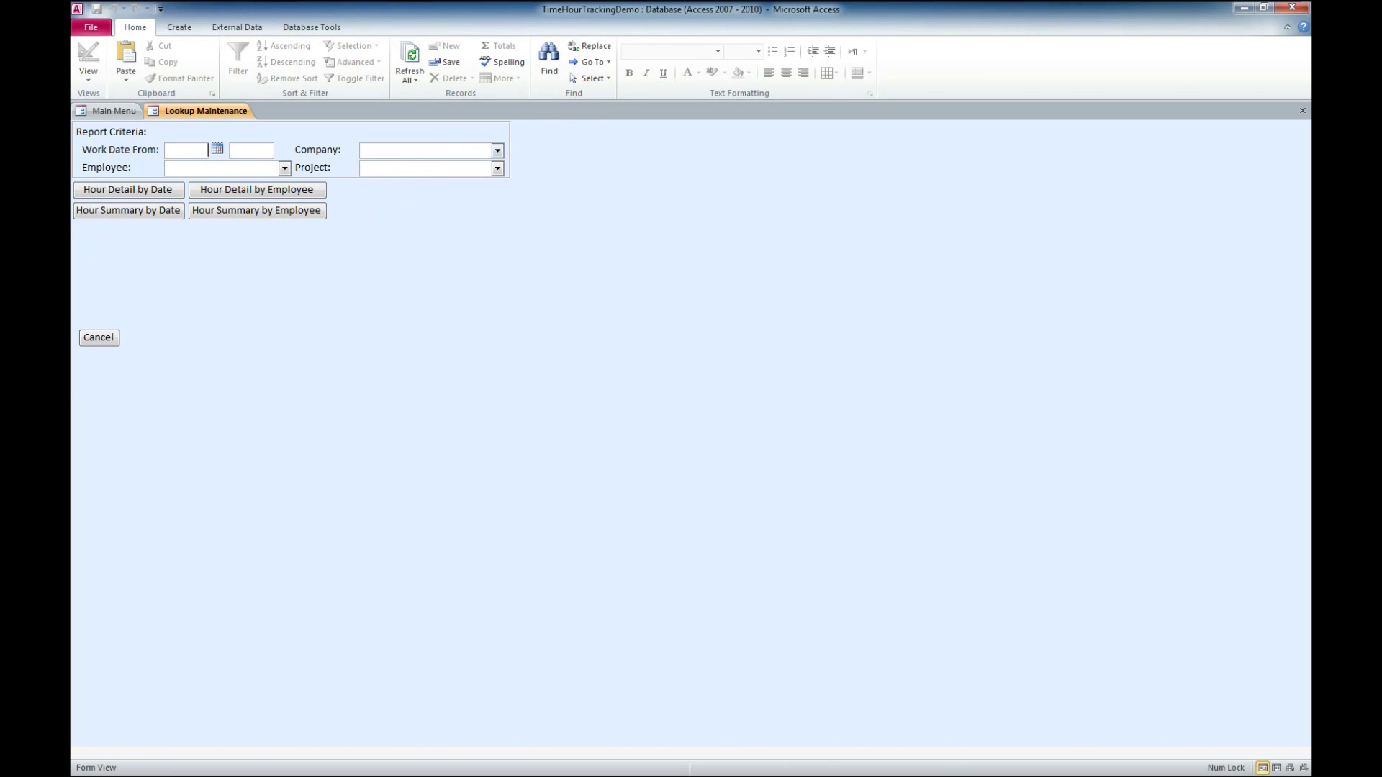
left_click(497, 150)
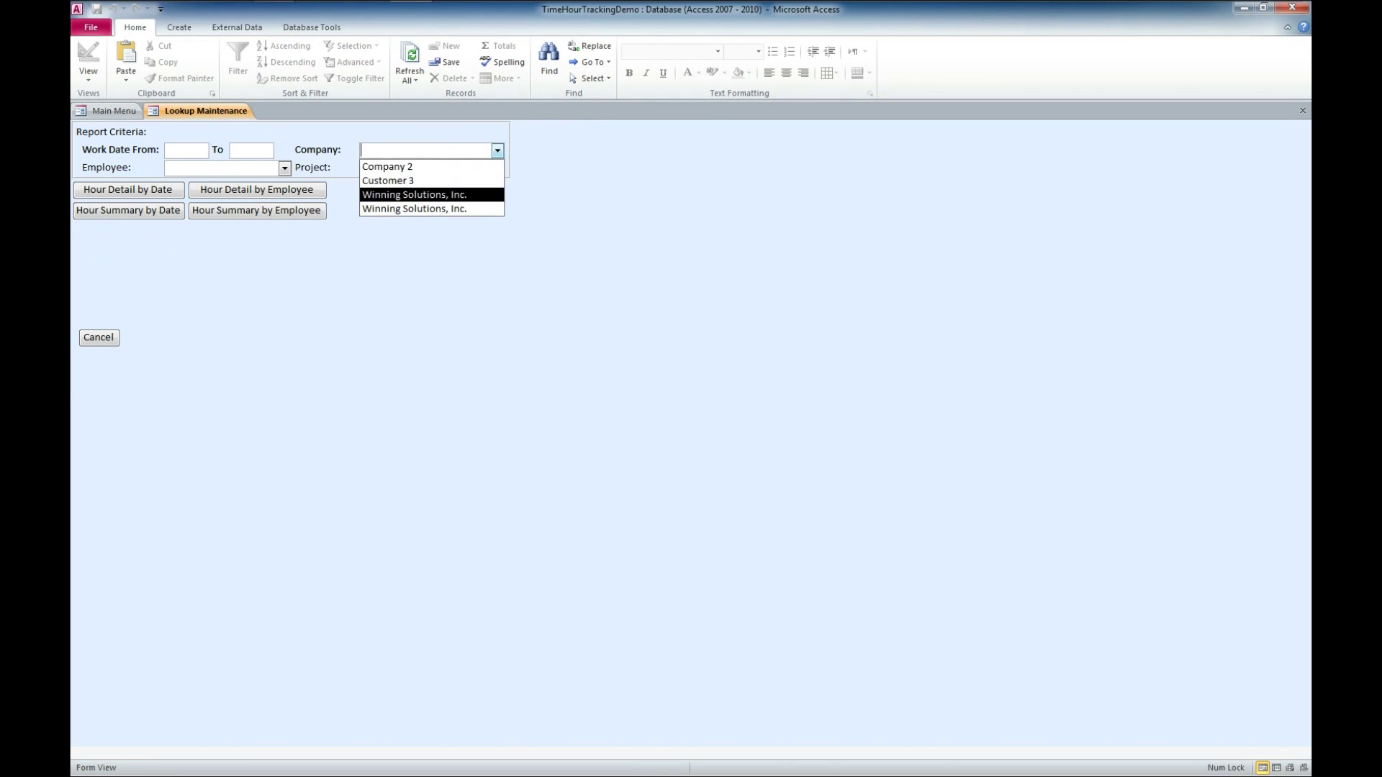
key("Return")
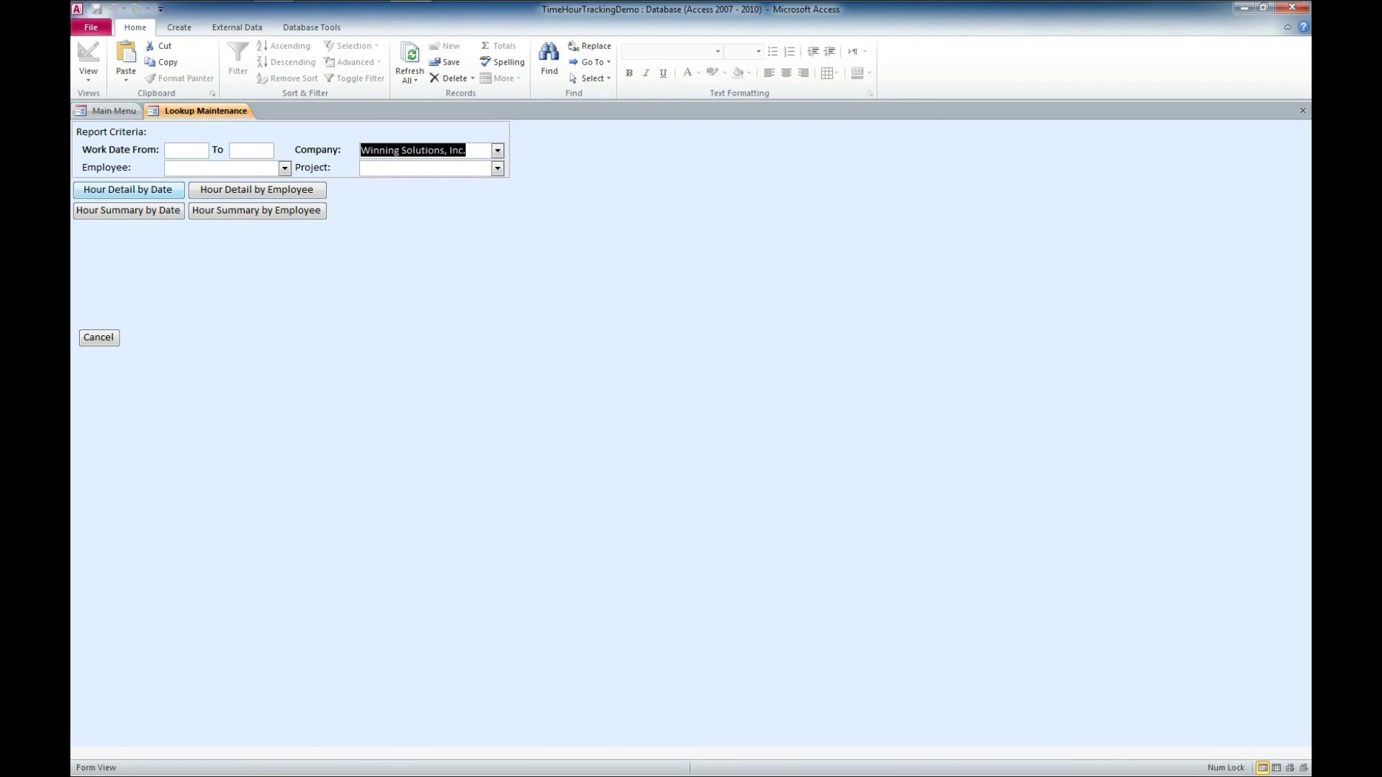
key("Tab")
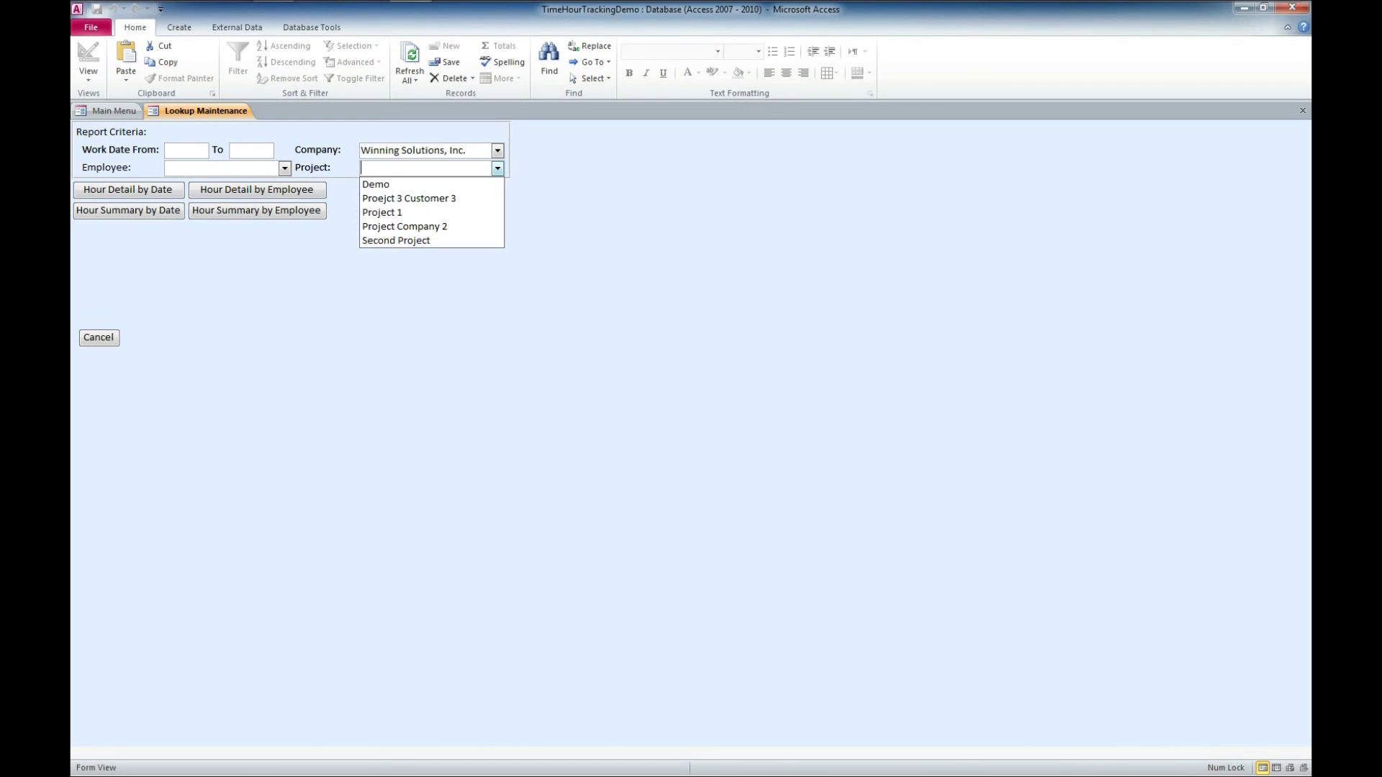
key("Down")
key("Return")
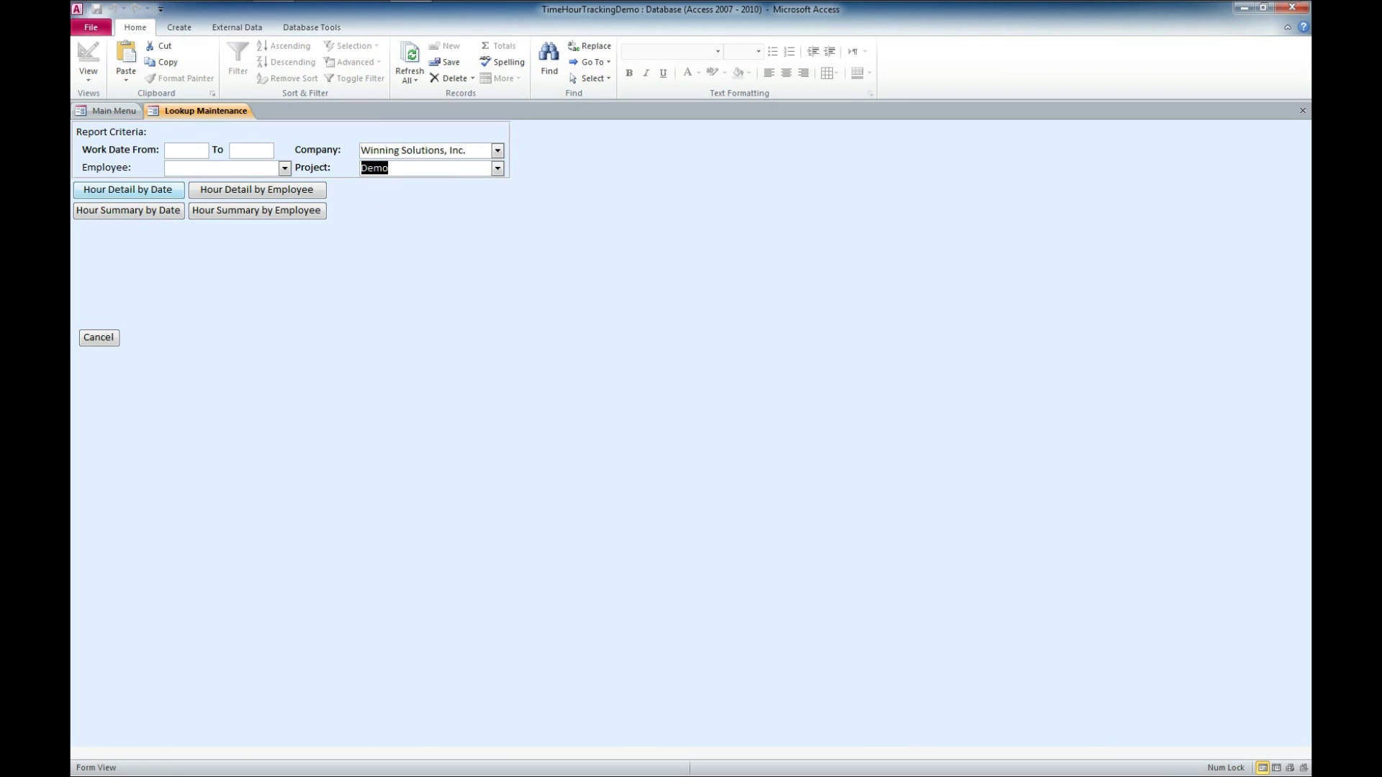
left_click(128, 190)
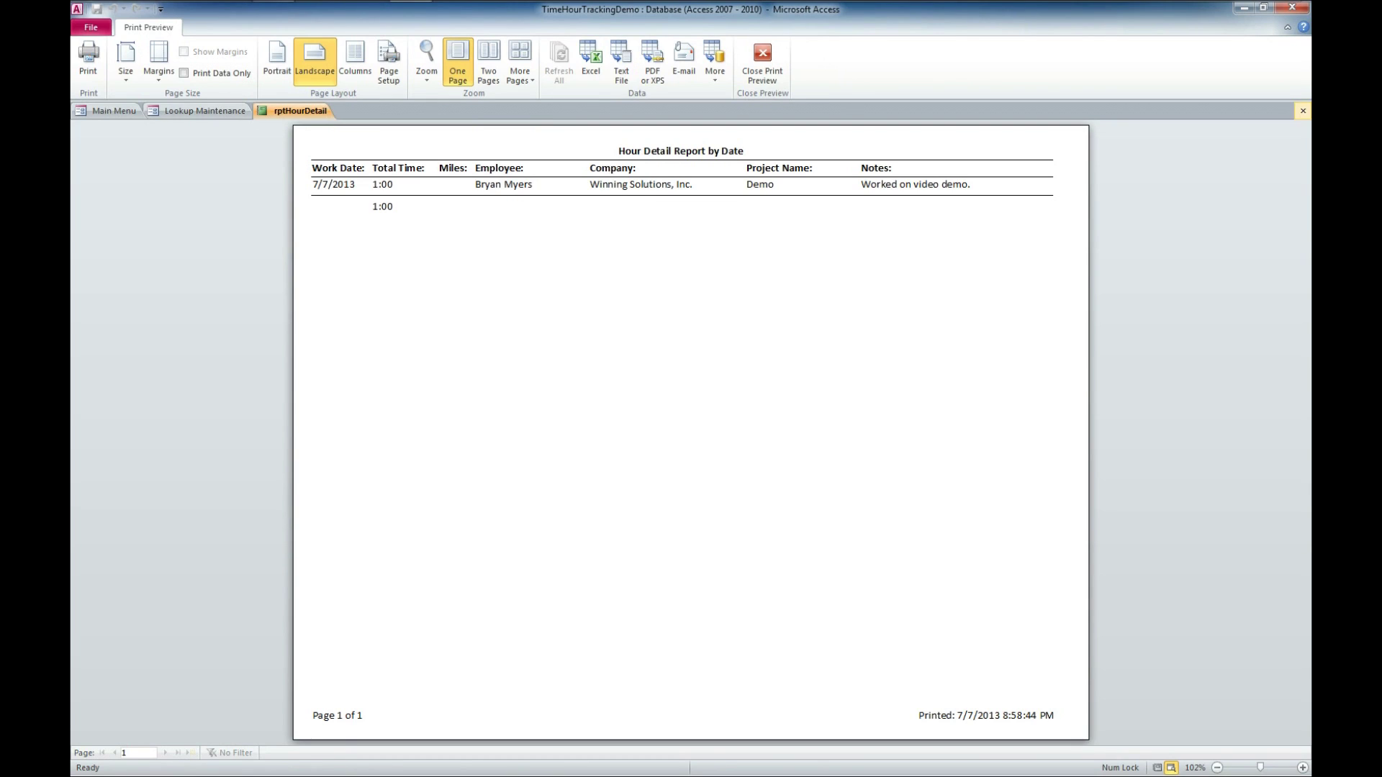
Preview Hour Detail by Employee, Hour Summary by Date and by Employee, then close everything.
left_click(1303, 110)
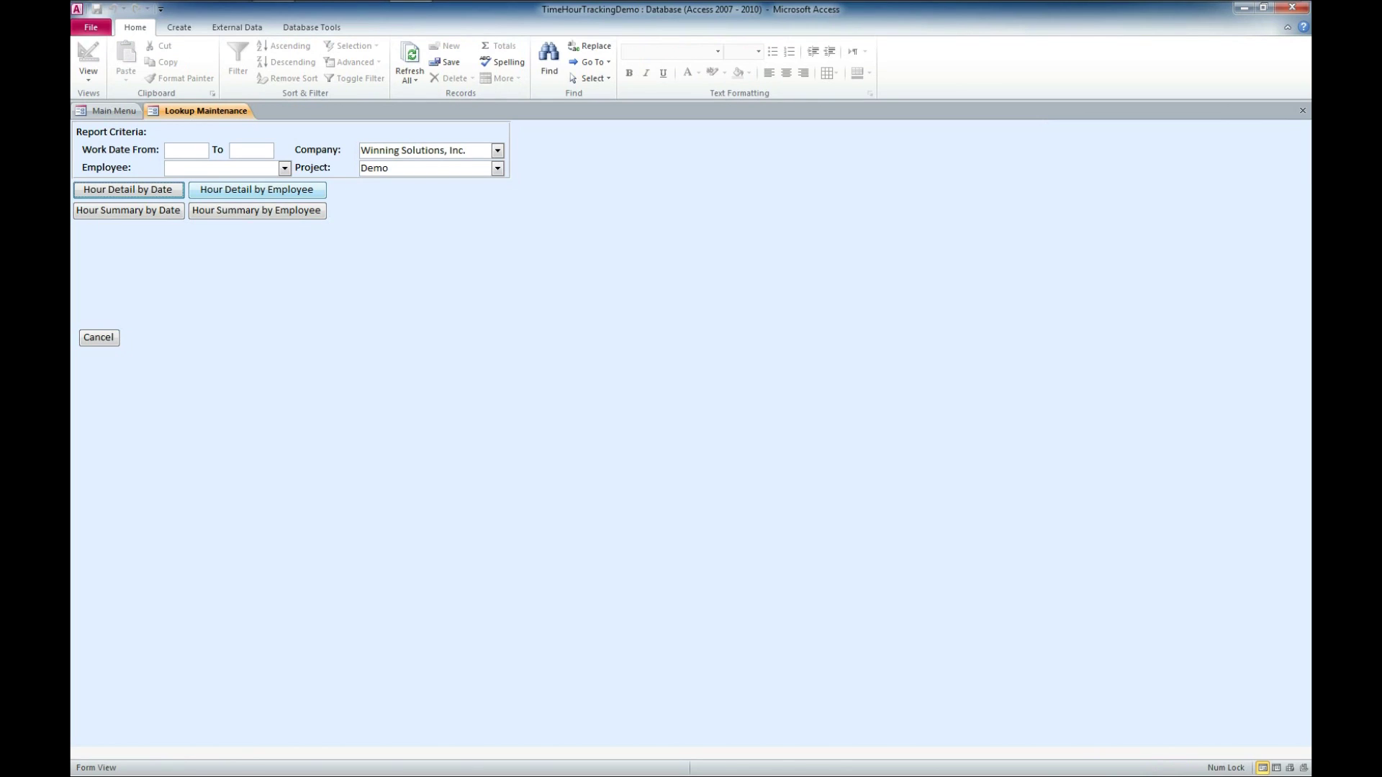
left_click(256, 190)
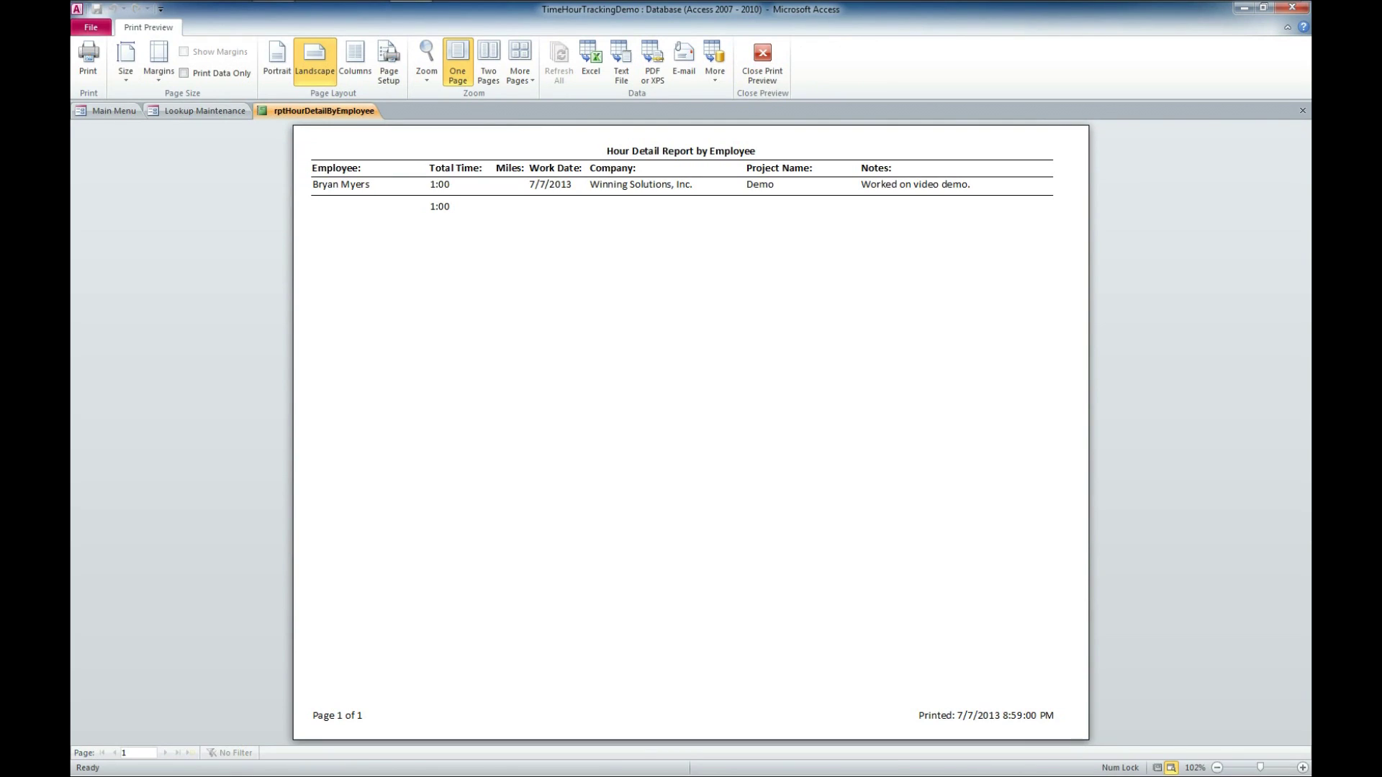
left_click(1302, 110)
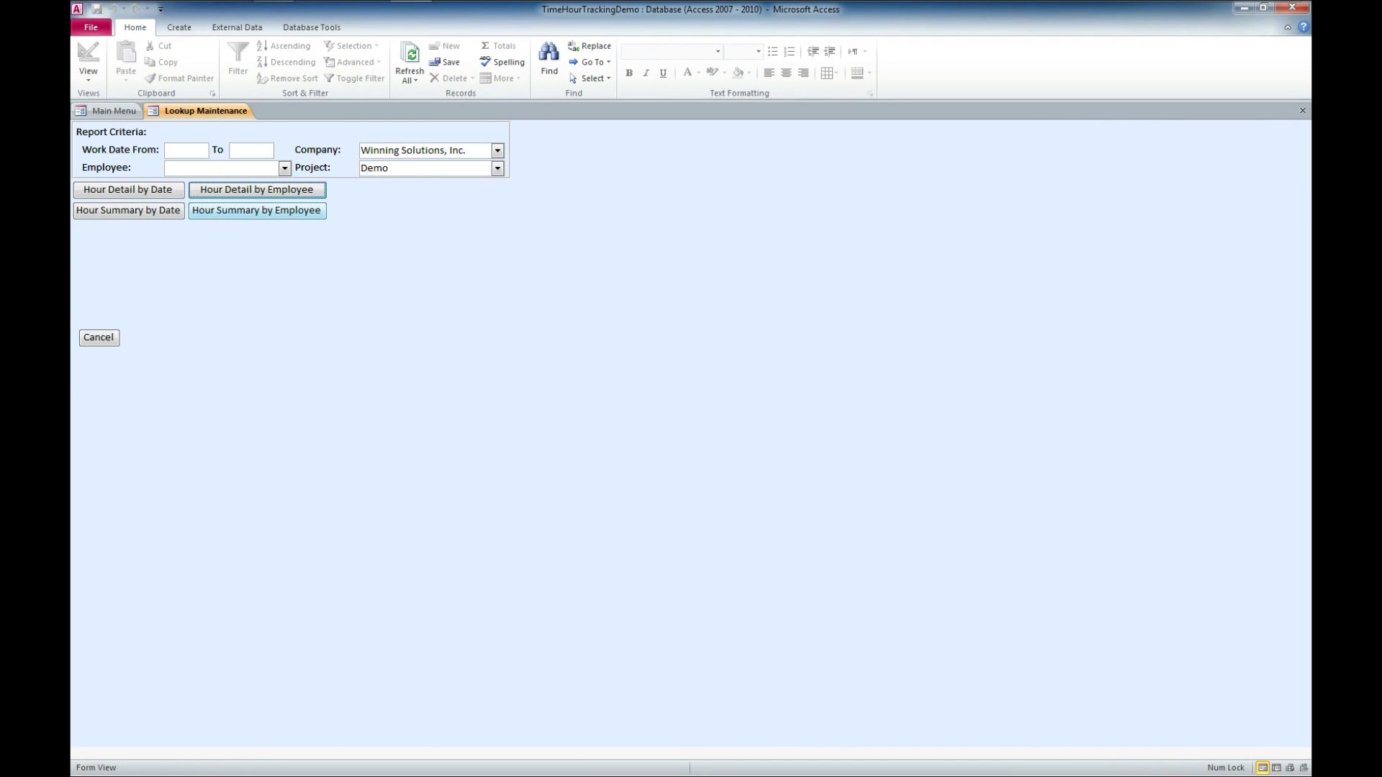
left_click(128, 210)
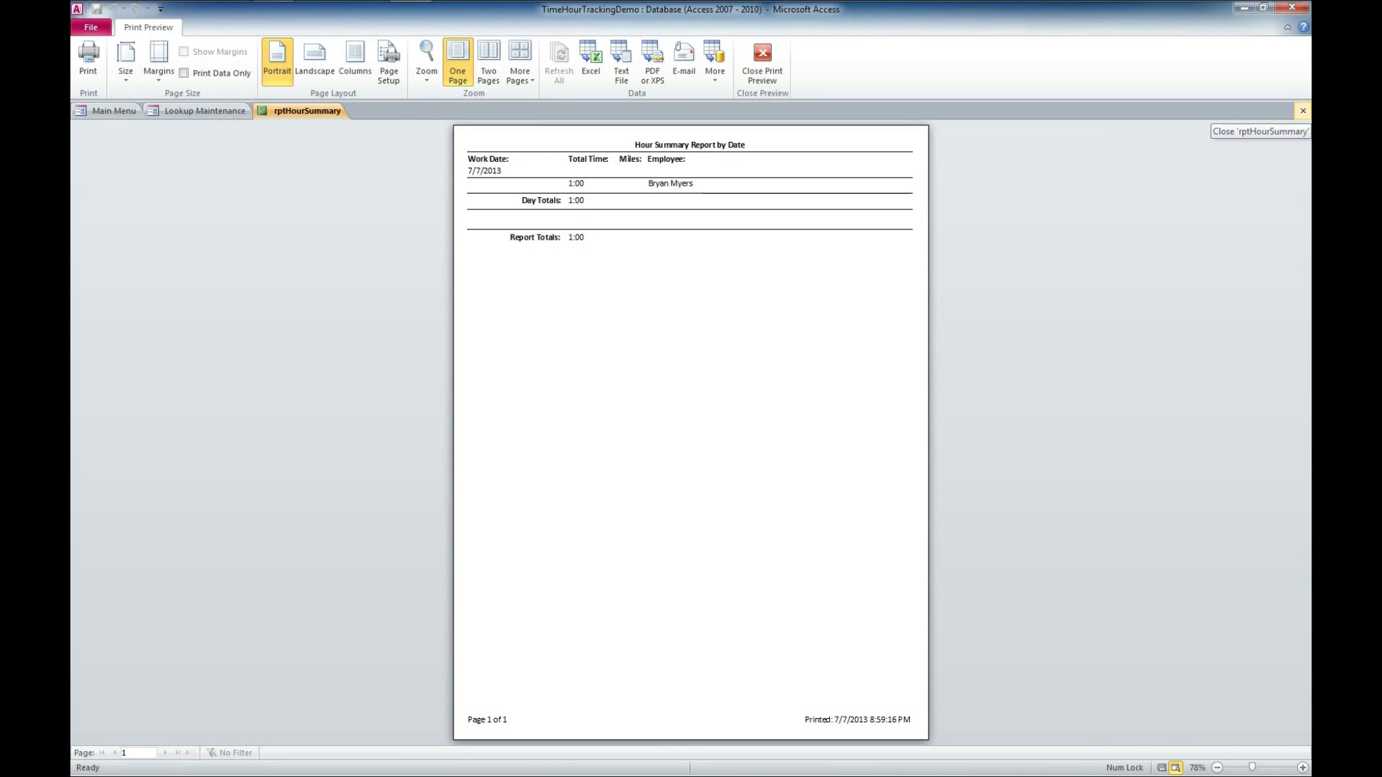
left_click(1302, 111)
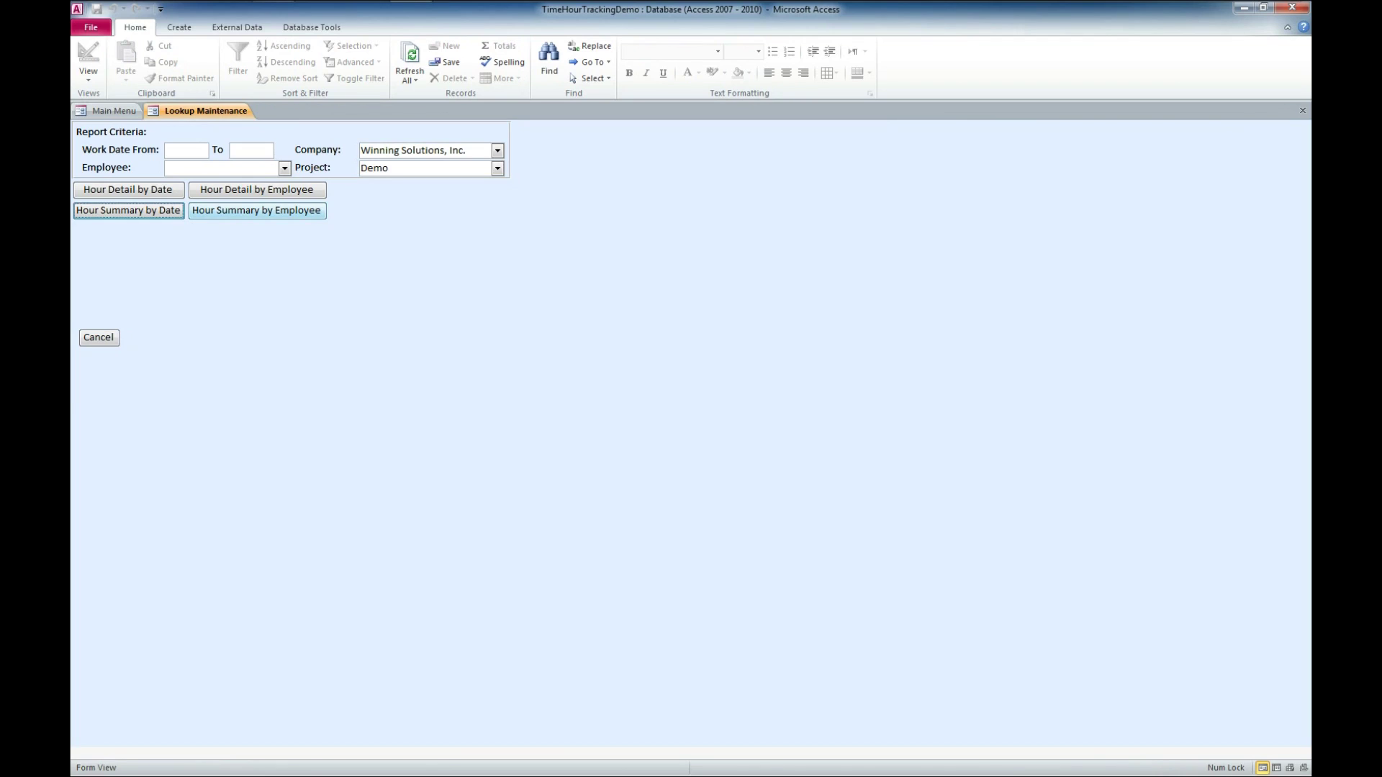
left_click(257, 210)
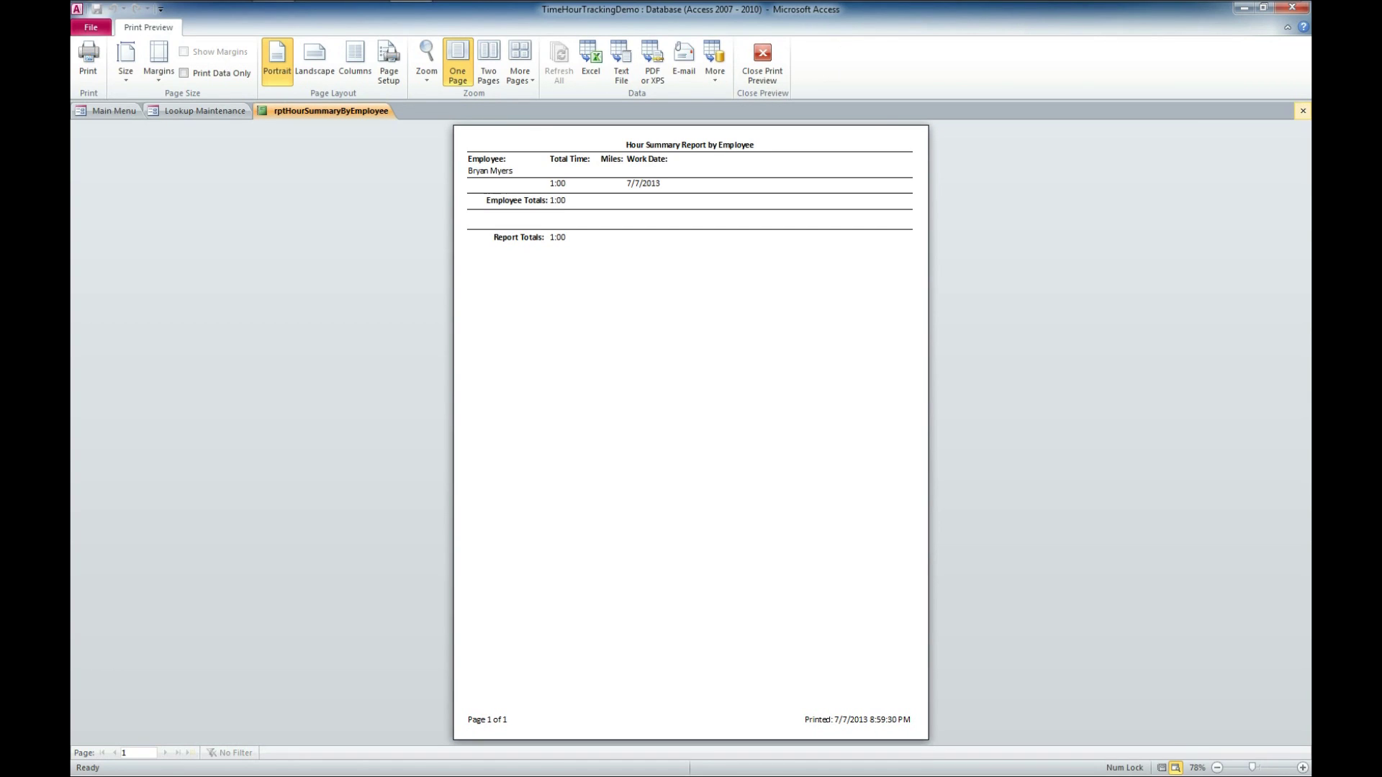
left_click(1303, 111)
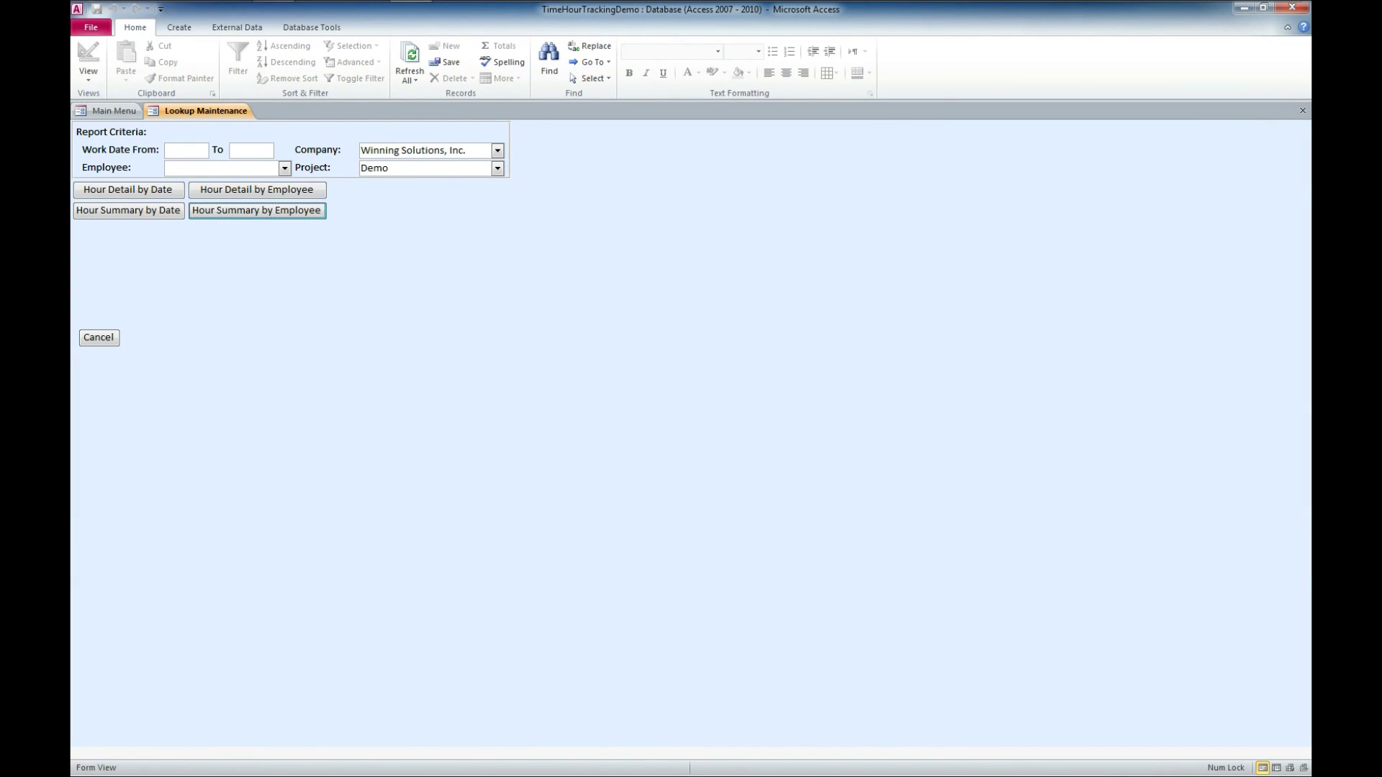
left_click(1303, 110)
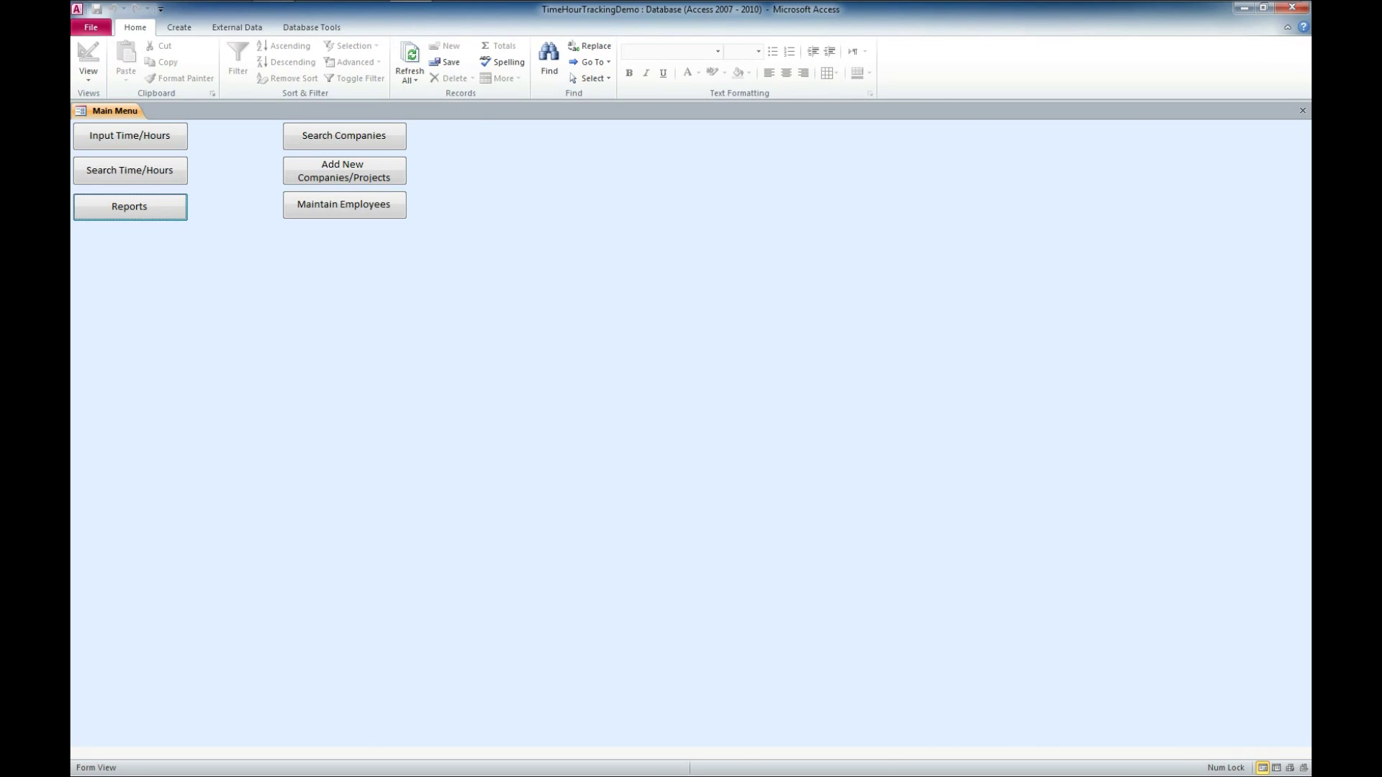